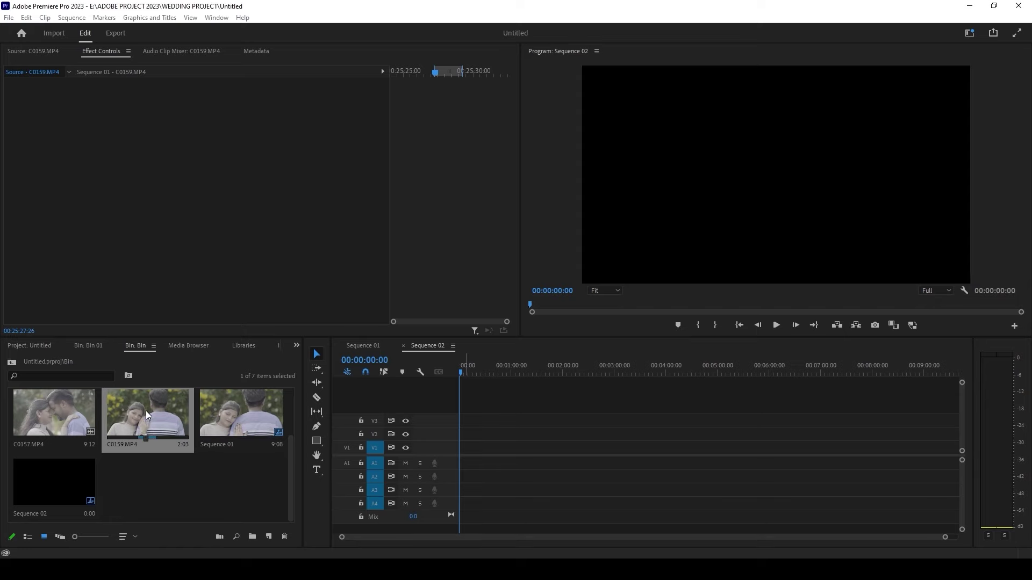
- Load C0159.MP4 in the Source monitor, scrub it, and drop it onto V1 of Sequence 02
double_click(147, 410)
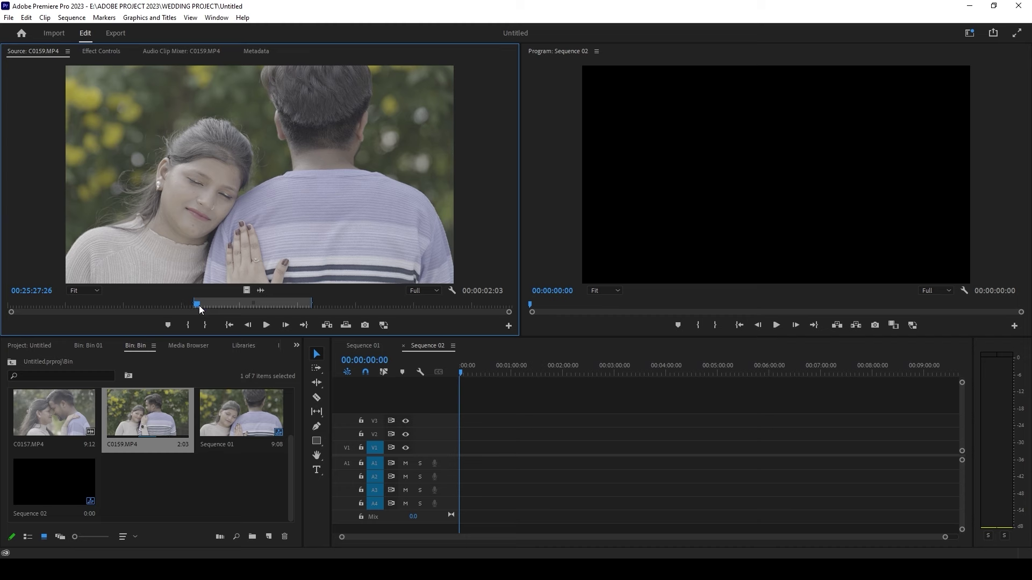
left_click_drag(199, 306, 235, 305)
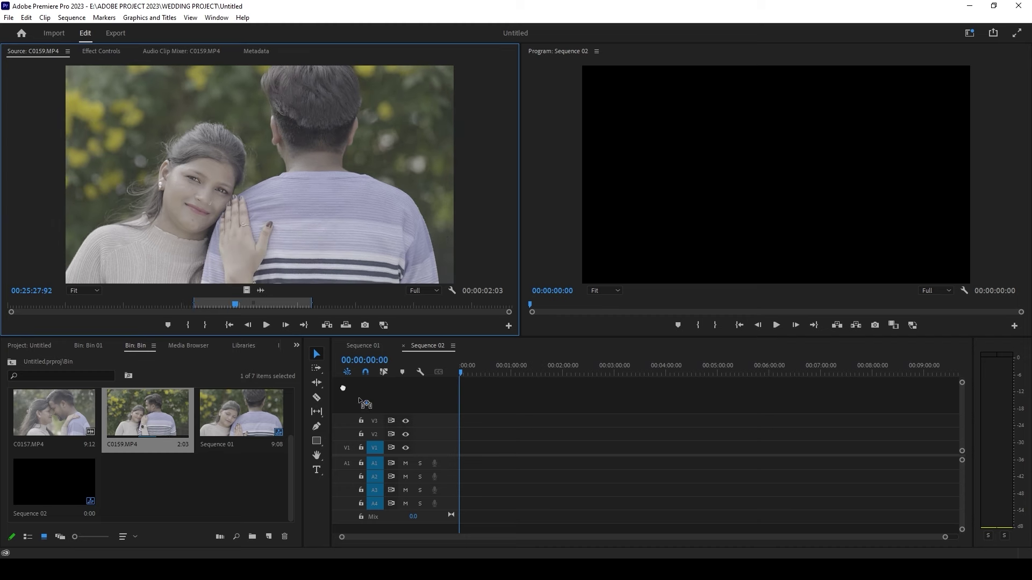
left_click_drag(365, 403, 466, 452)
- Resolve the clip mismatch warning and set the C0159 clip to 25% speed
left_click(574, 311)
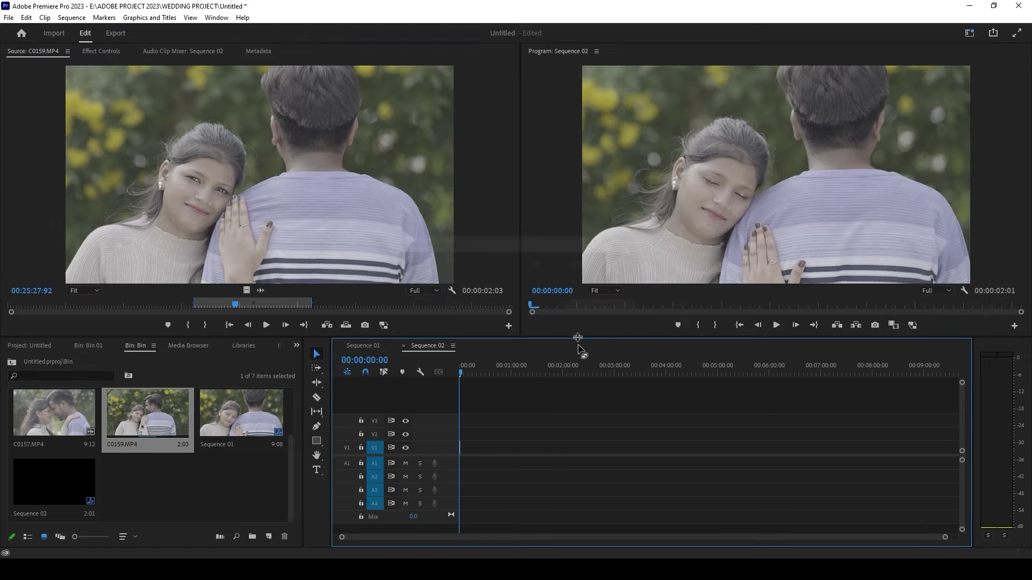
left_click_drag(945, 537, 370, 537)
left_click(546, 449)
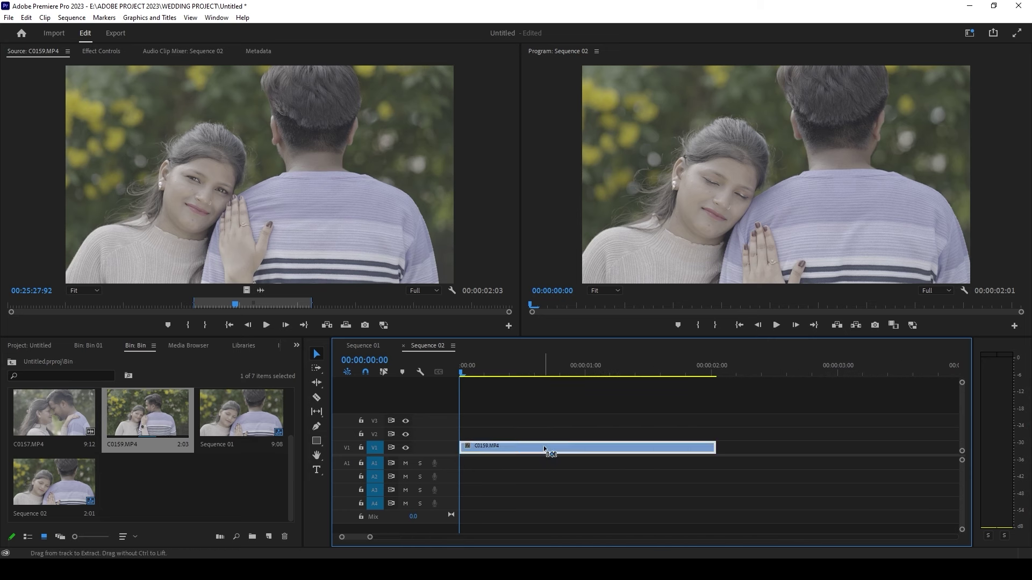
key("ctrl+r")
key("Return")
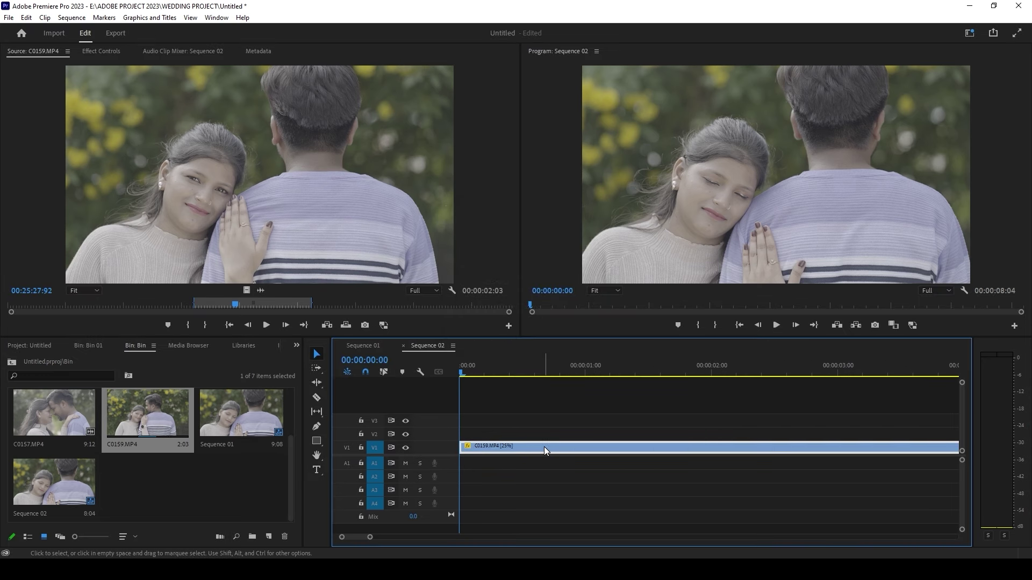
- Play back the 8:04 slowed sequence, including a full-screen preview, then show the project's bins
left_click_drag(371, 537, 451, 537)
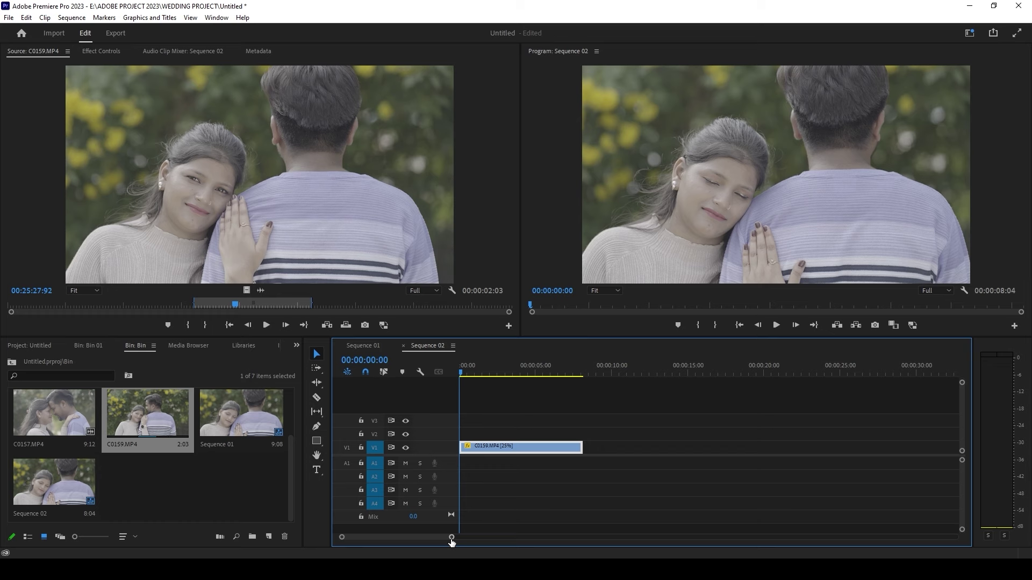
key("space")
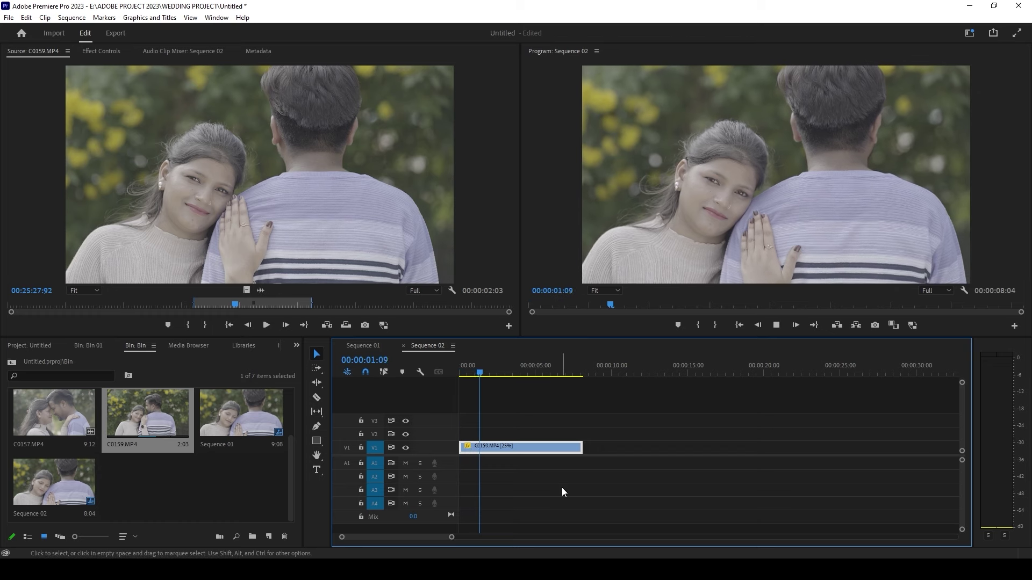
key("space")
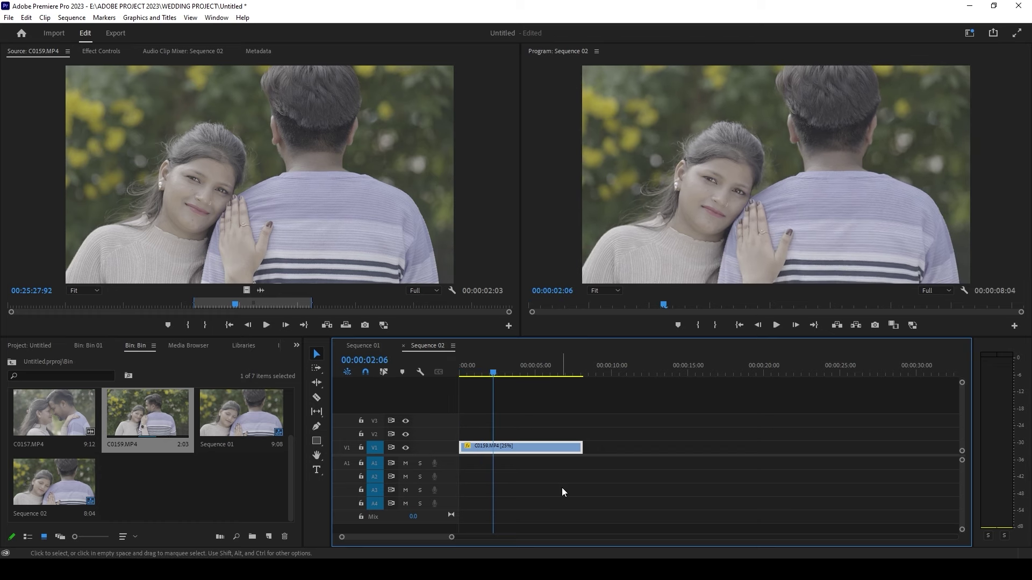
key("ctrl+grave")
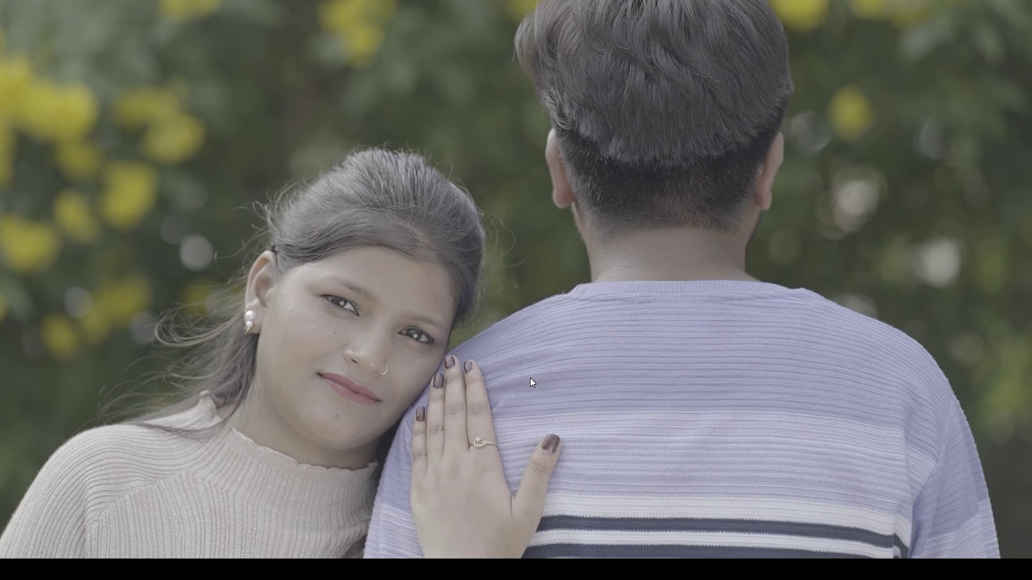
key("ctrl+grave")
key("space")
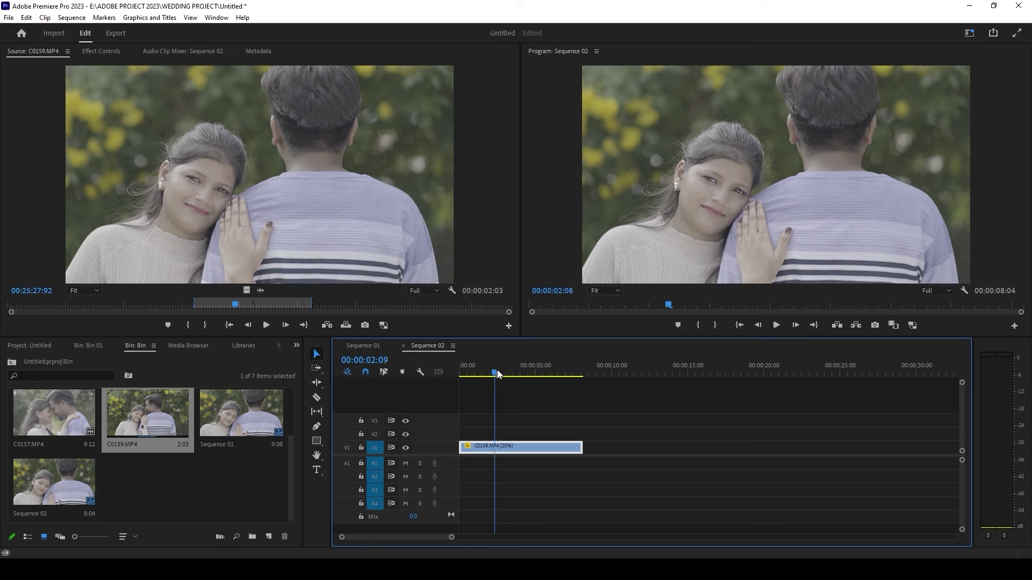
key("space")
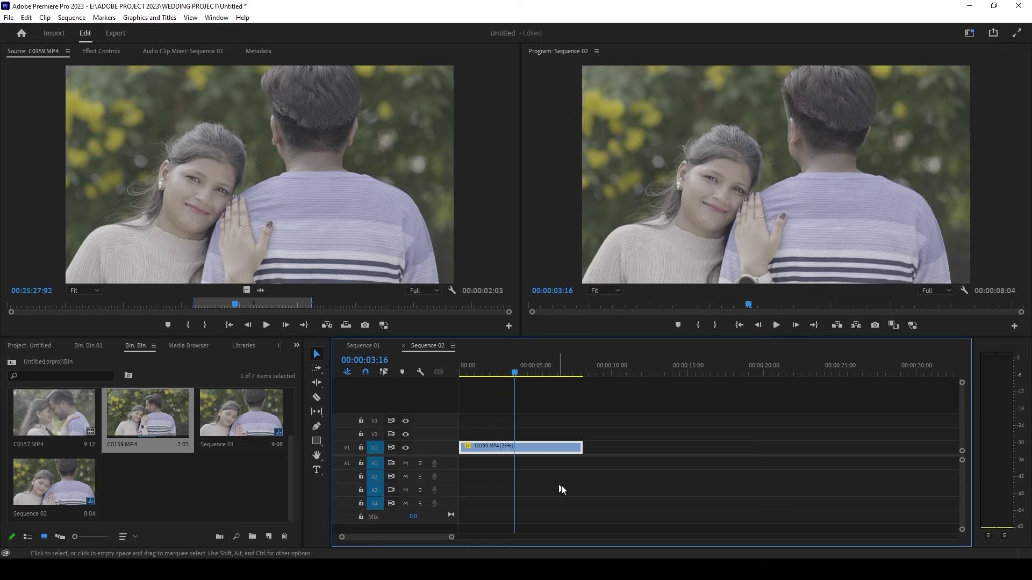
left_click(37, 352)
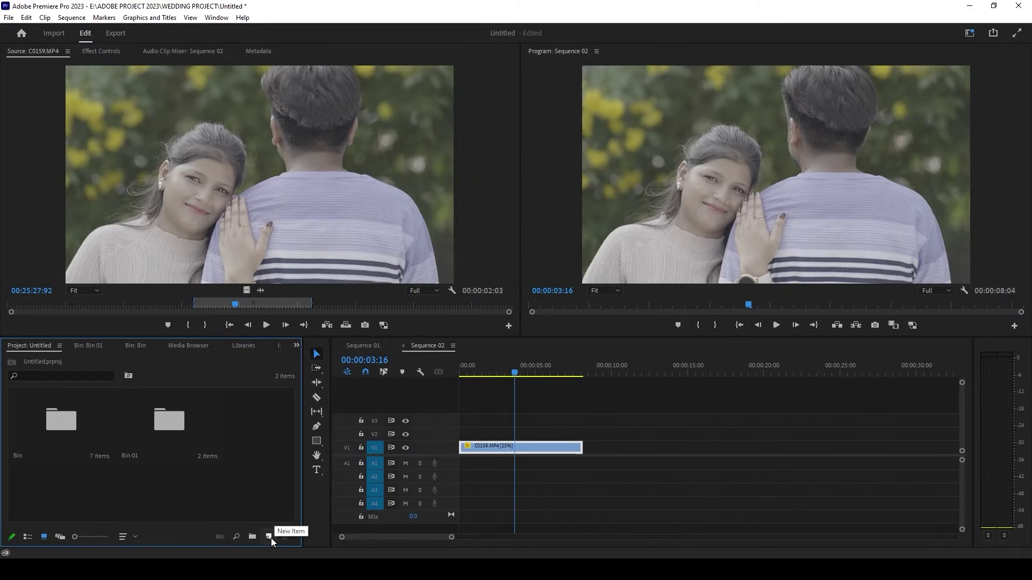
- Create a 1920×1080 adjustment layer and lay it on V2 spanning the C0159 clip
left_click(271, 537)
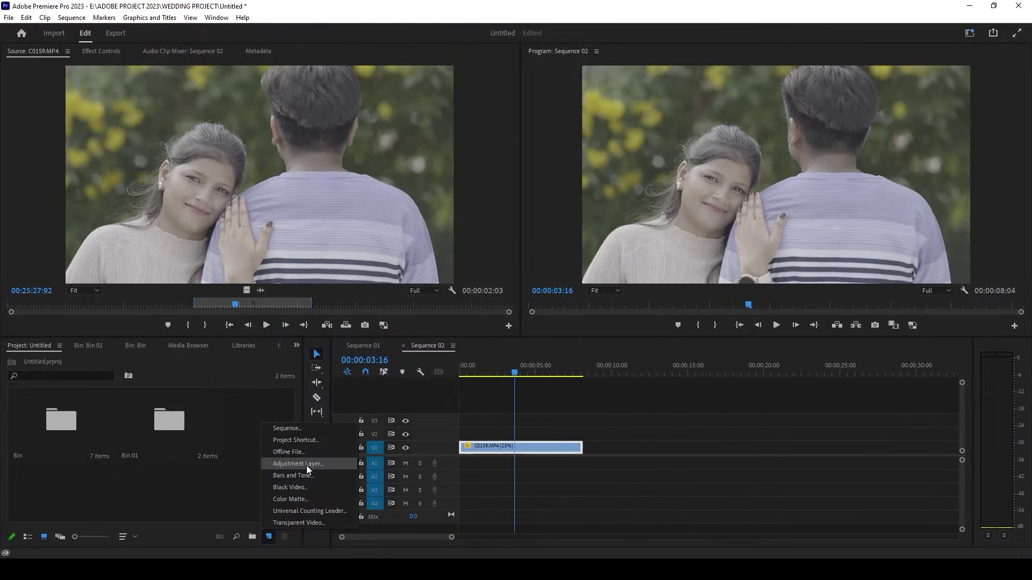
left_click(306, 465)
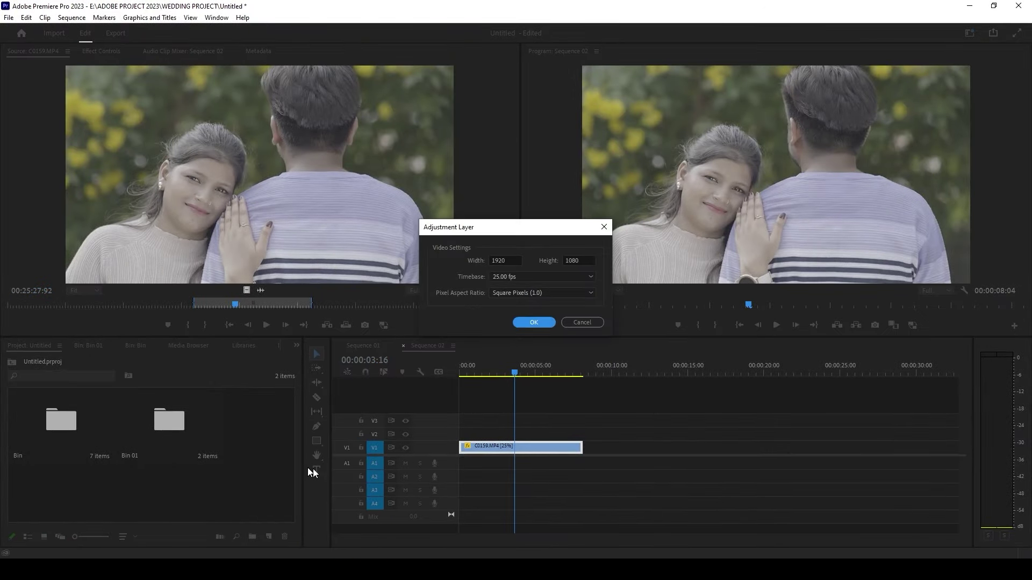
left_click(535, 323)
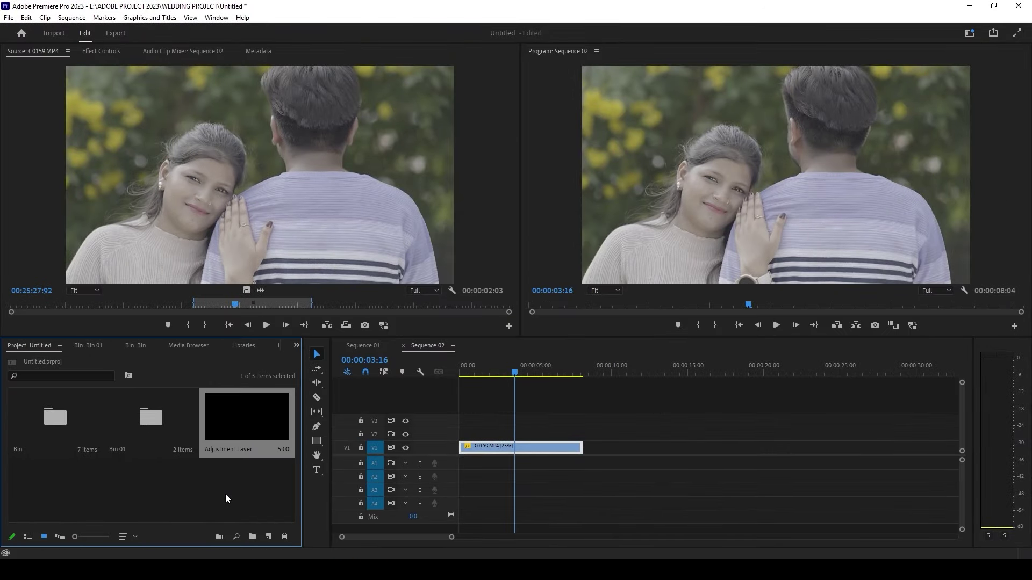
mouse_move(231, 419)
left_mouse_down()
mouse_move(494, 442)
mouse_move(481, 436)
mouse_move(582, 433)
left_mouse_up()
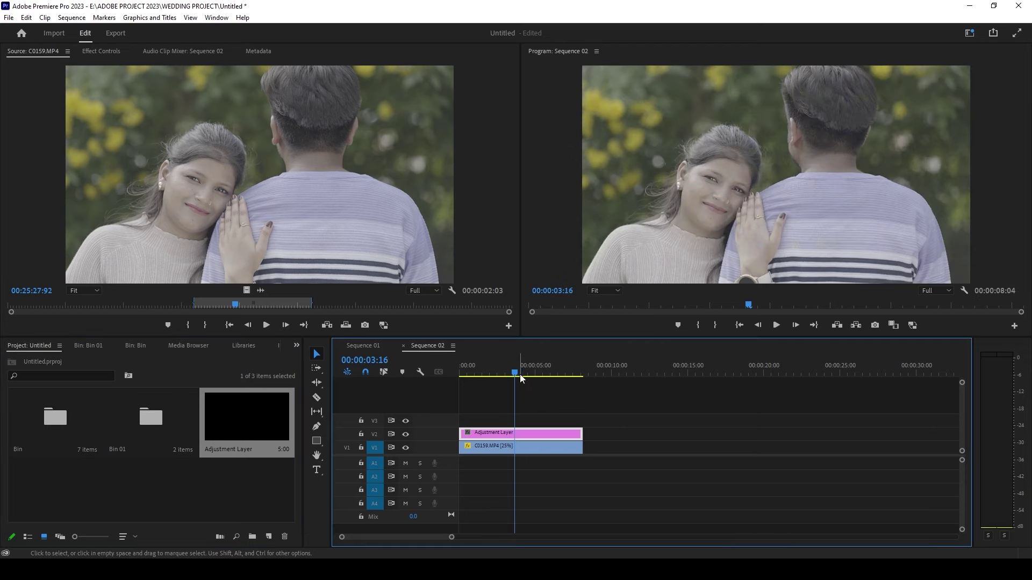
key("space")
left_click(511, 434)
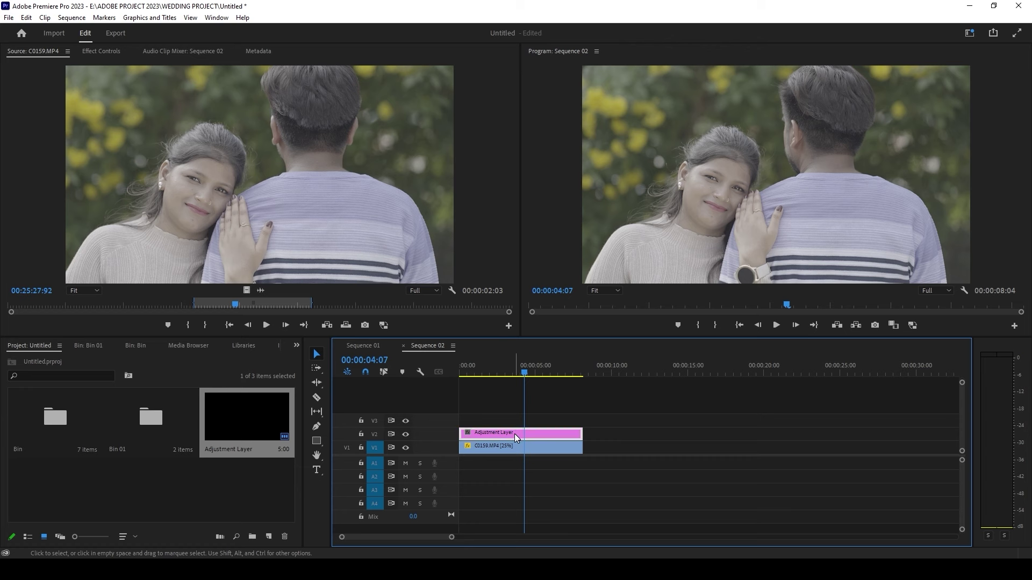
- Switch to the Color workspace and bring up Basic Correction's Input LUT list
left_click(517, 373)
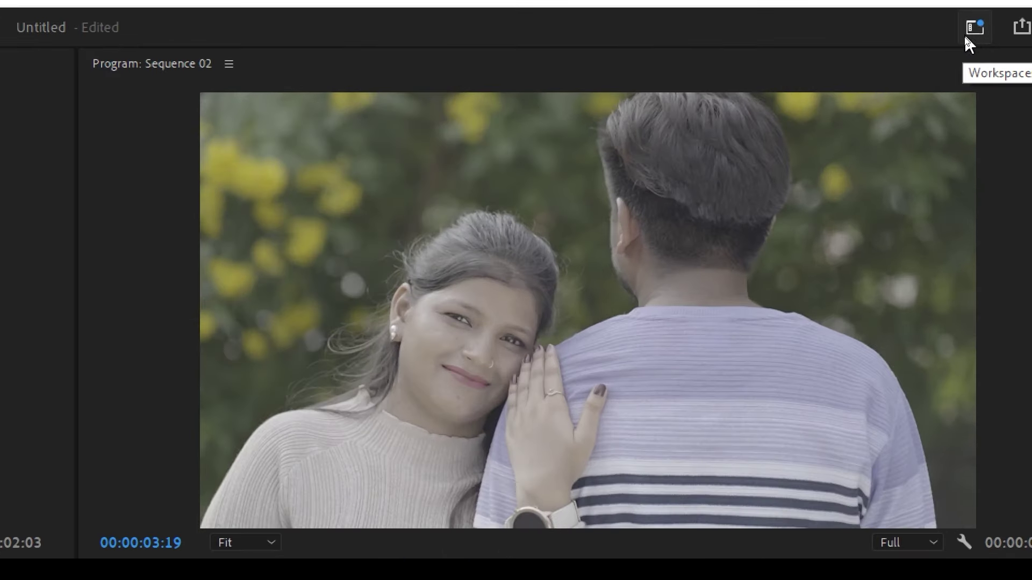
left_click(971, 29)
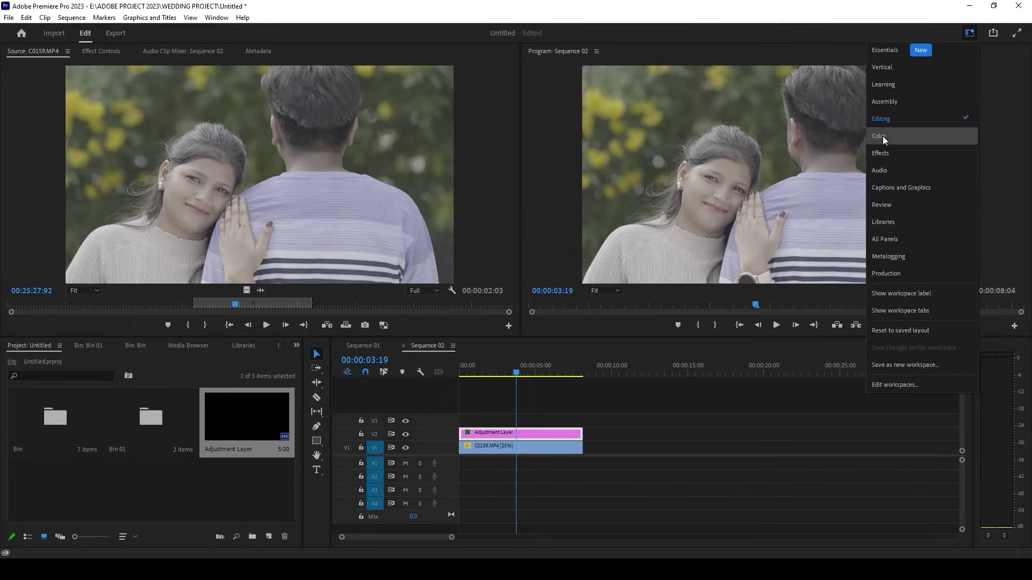
left_click(883, 137)
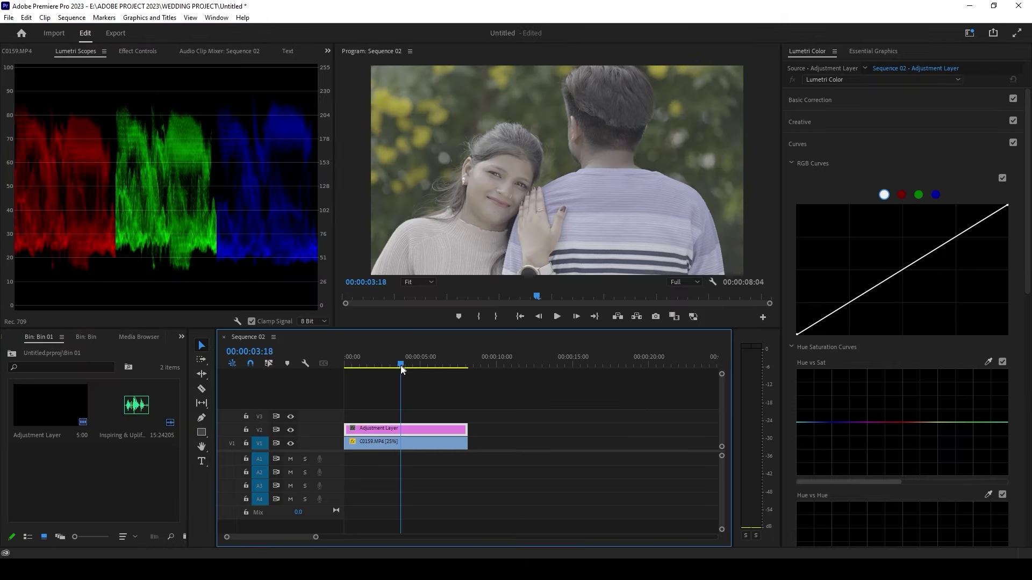
left_click_drag(401, 364, 381, 364)
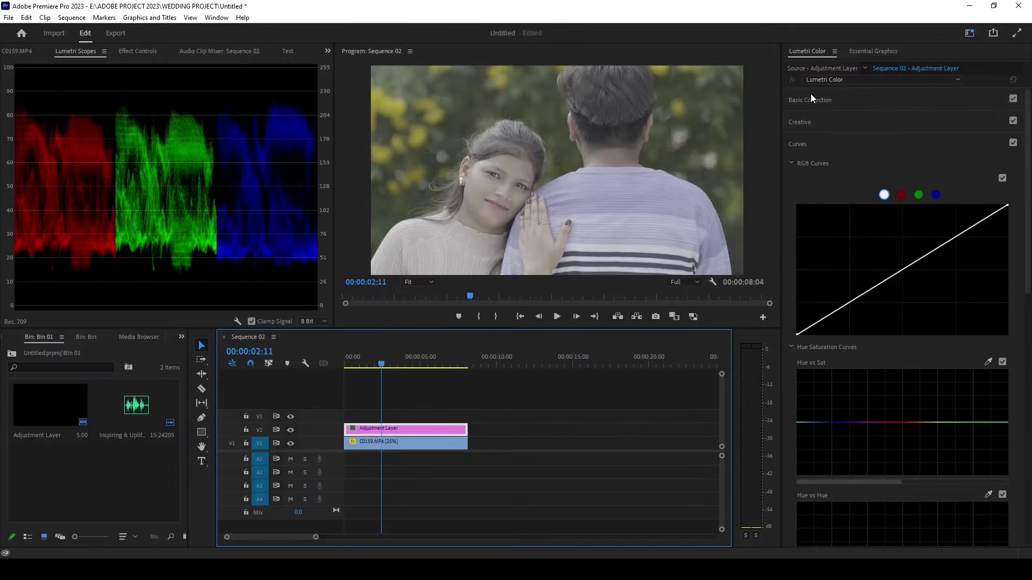
left_click(811, 96)
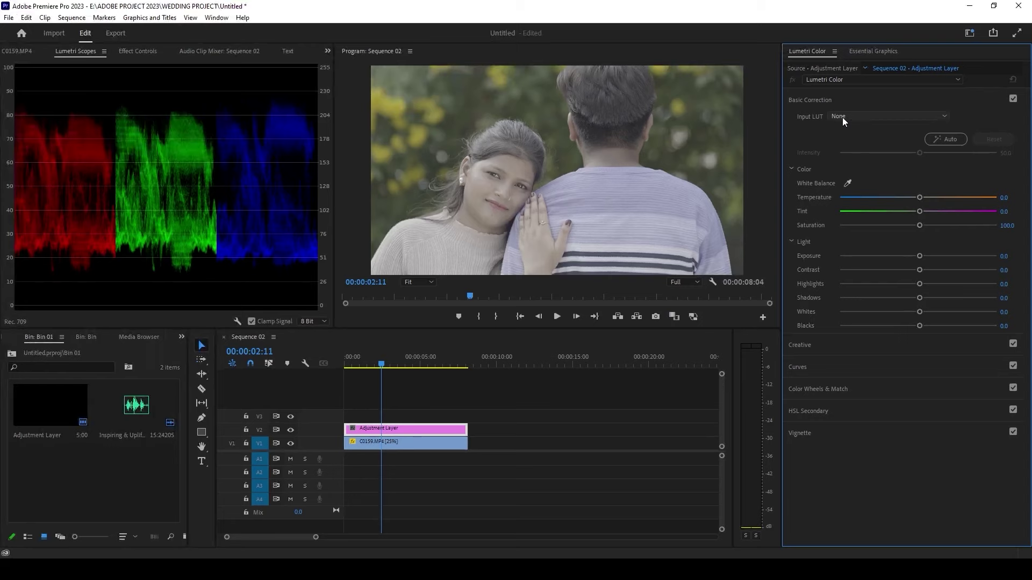
left_click(843, 117)
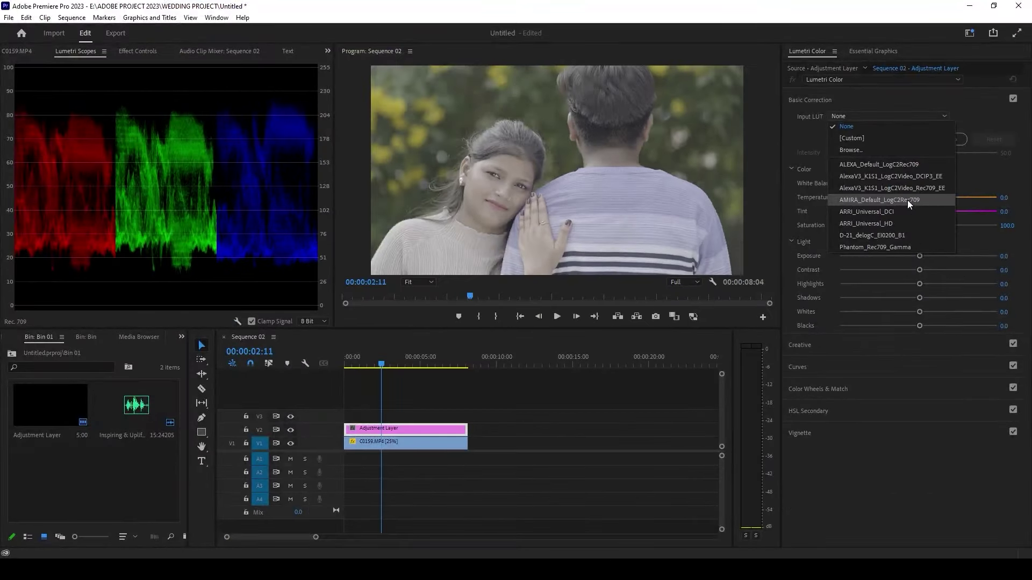
- Apply the AMIRA_Default_LogC2Rec709 input LUT and compare it against the ungraded footage
left_click(853, 202)
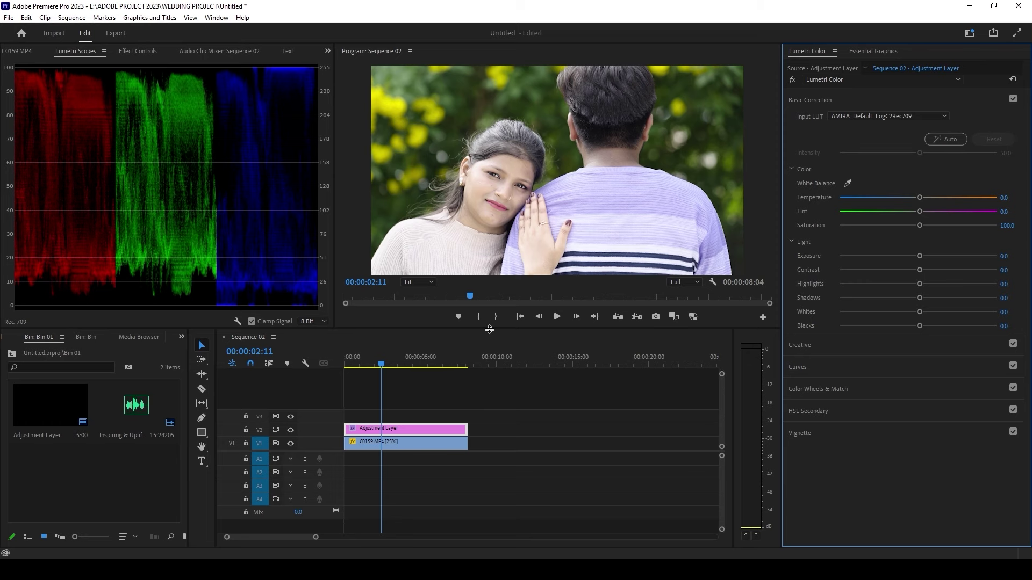
left_click_drag(489, 329, 489, 387)
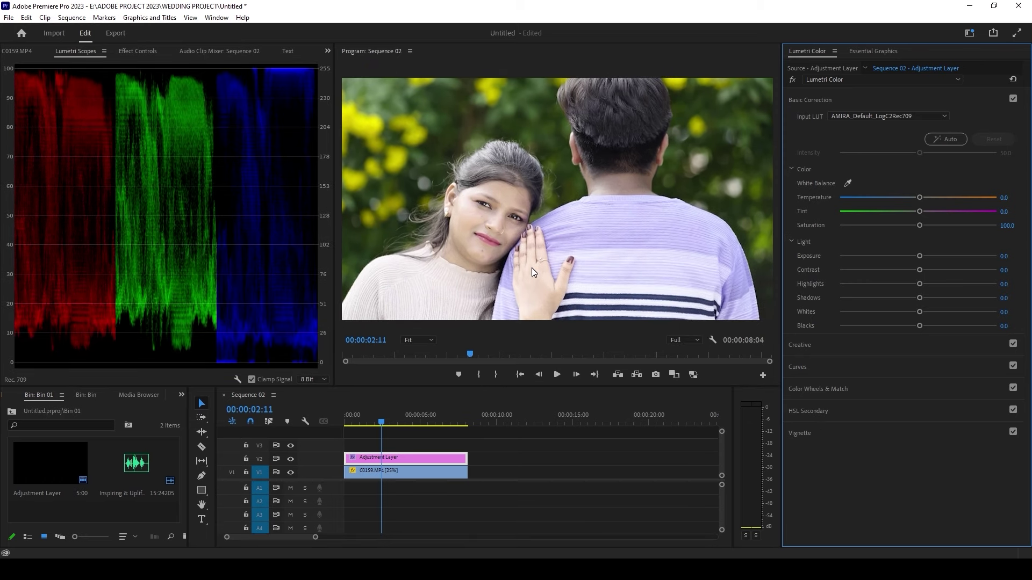
left_click(792, 80)
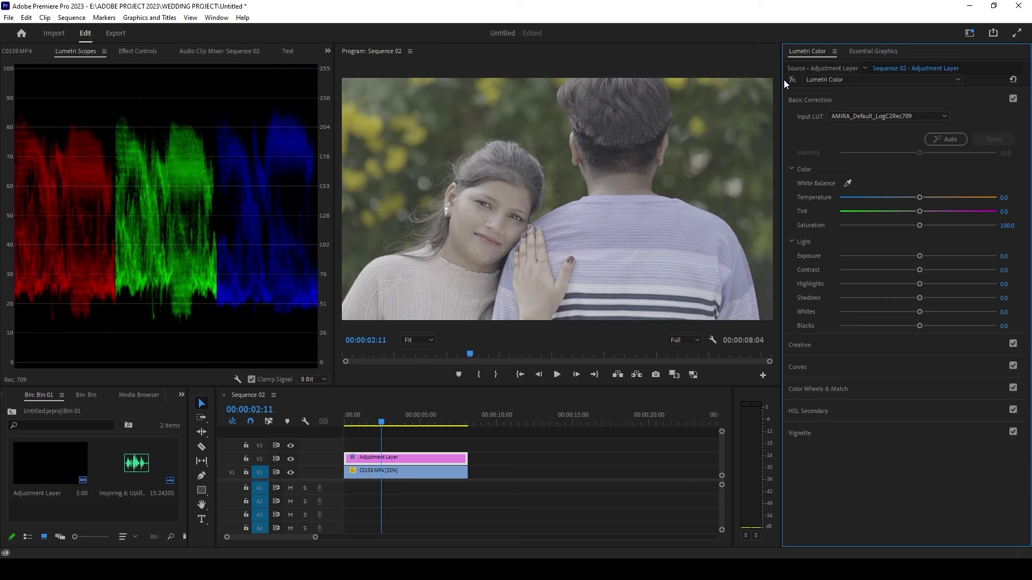
left_click(791, 79)
- Add a global effects mute button to the program monitor and compare graded versus ungraded
left_click(763, 375)
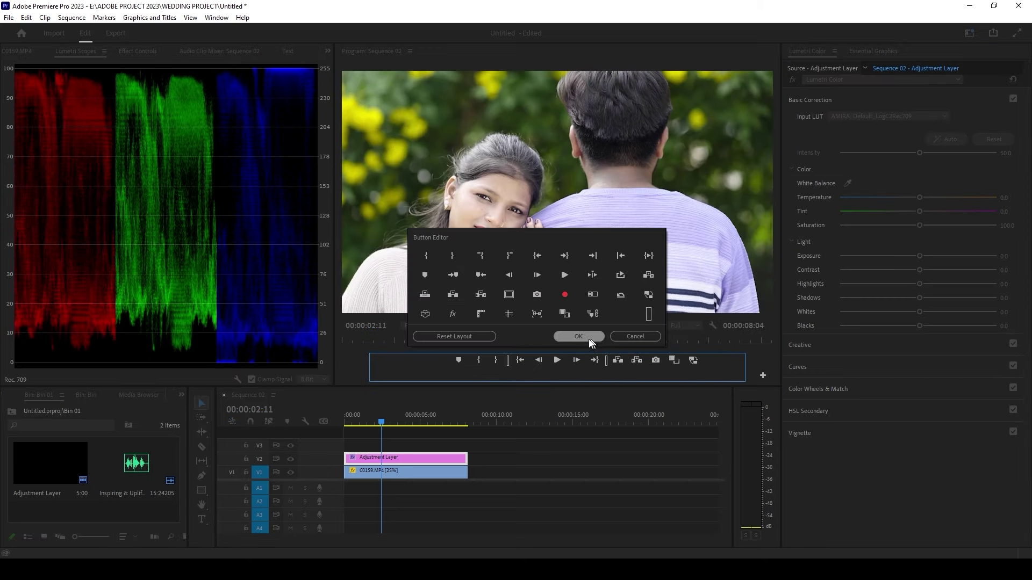
mouse_move(452, 314)
left_mouse_down()
mouse_move(680, 375)
mouse_move(572, 351)
left_mouse_up()
left_click(594, 342)
key("grave")
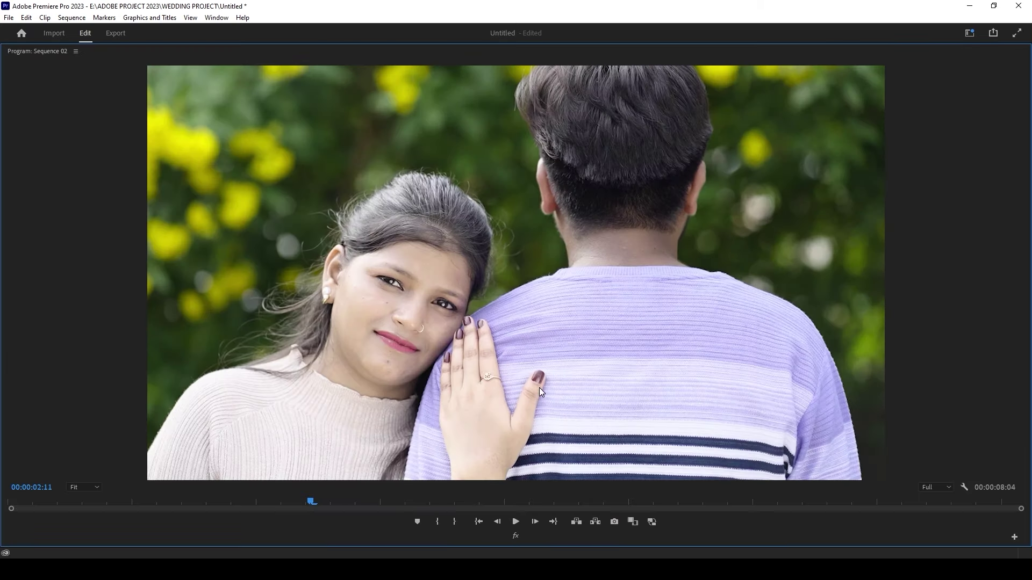
left_click(516, 538)
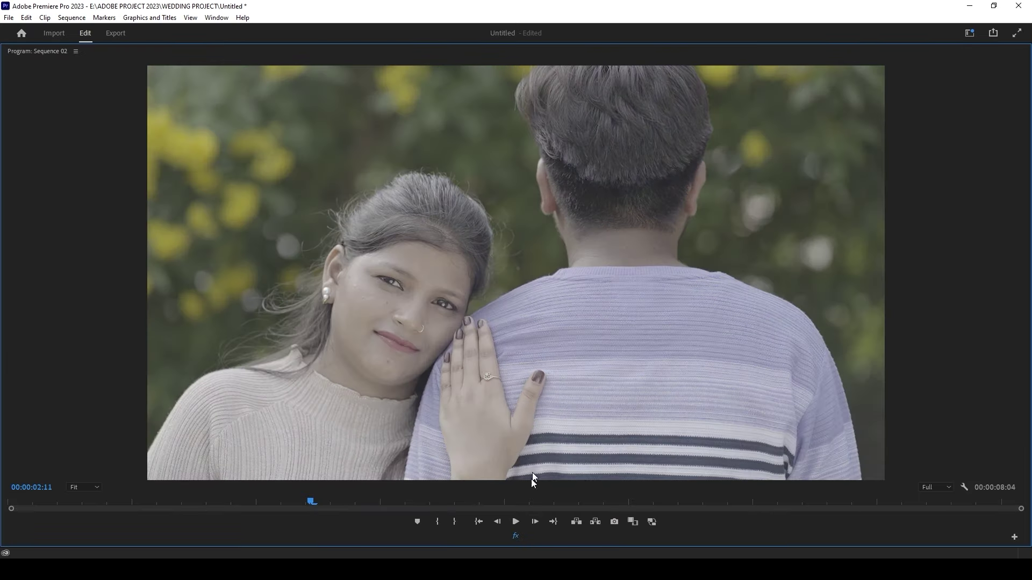
left_click(513, 536)
key("grave")
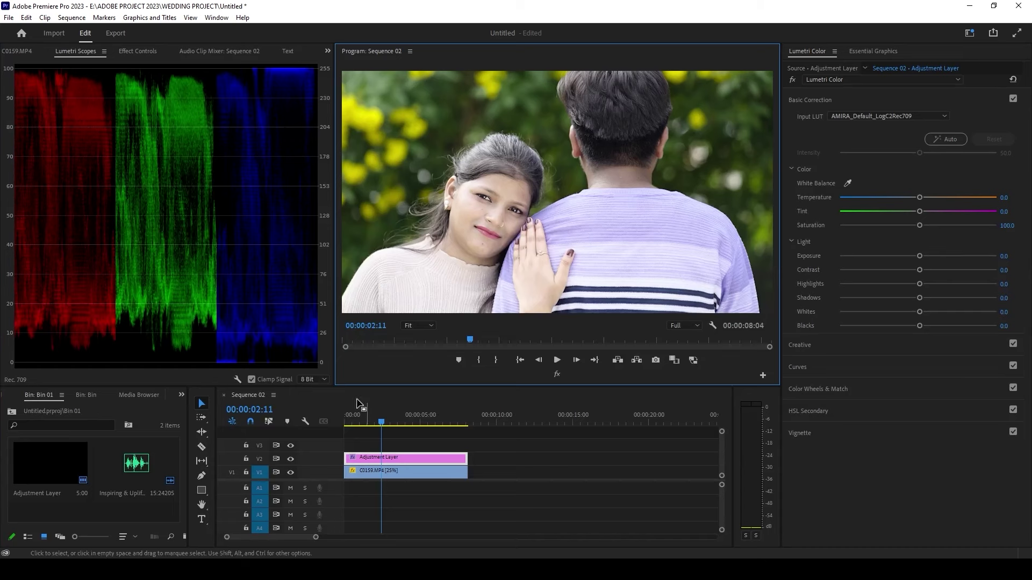
- At 00:00:03:05, keep AMIRA_Default_LogC2Rec709 as the input LUT
left_click(395, 428)
left_click(393, 421)
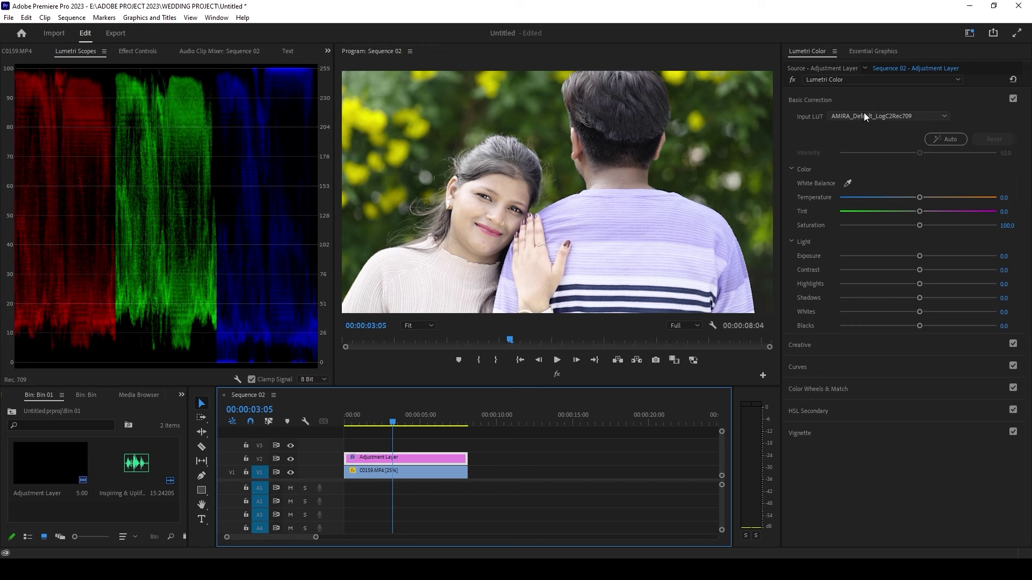
left_click(863, 115)
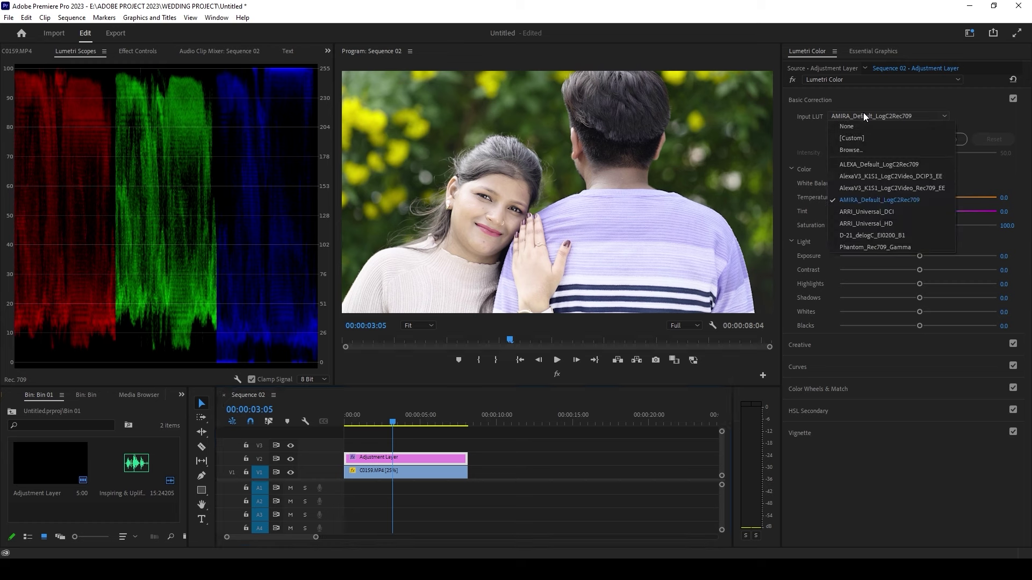
left_click(868, 200)
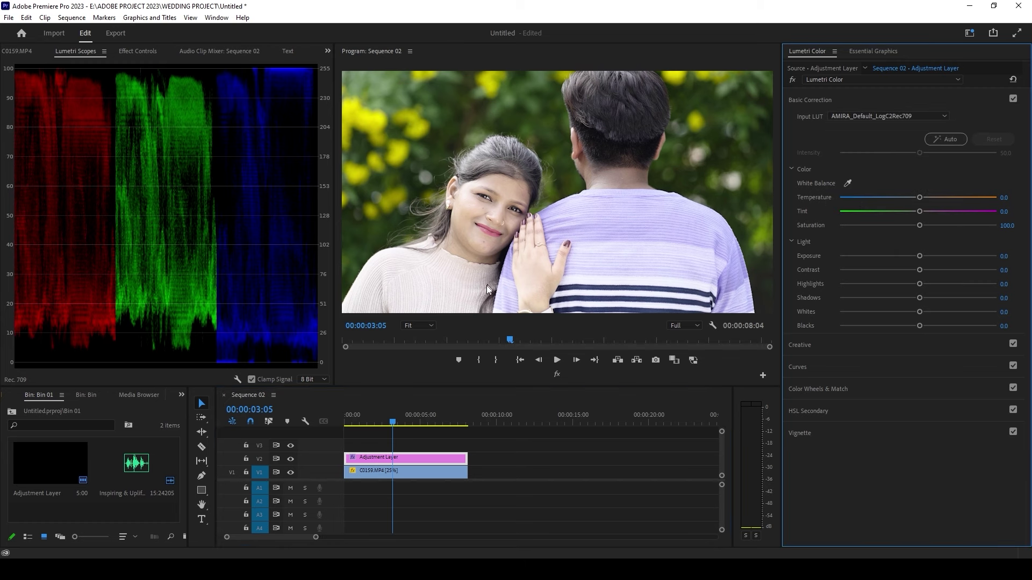
- Move the playhead to 00:00:03:10 and add a second adjustment layer on V3
left_click(395, 422)
left_click_drag(395, 423, 396, 422)
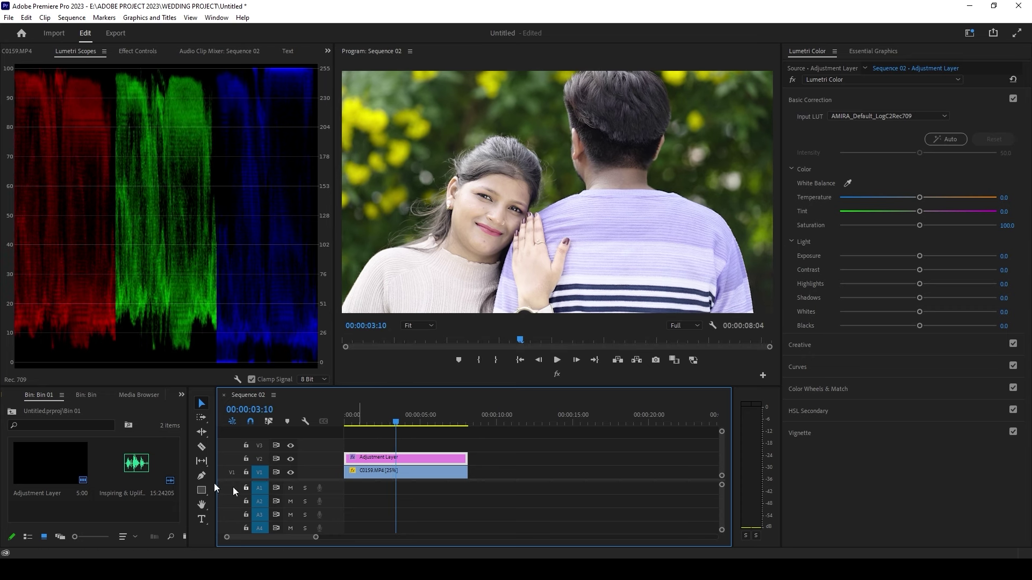
left_click_drag(88, 460, 468, 444)
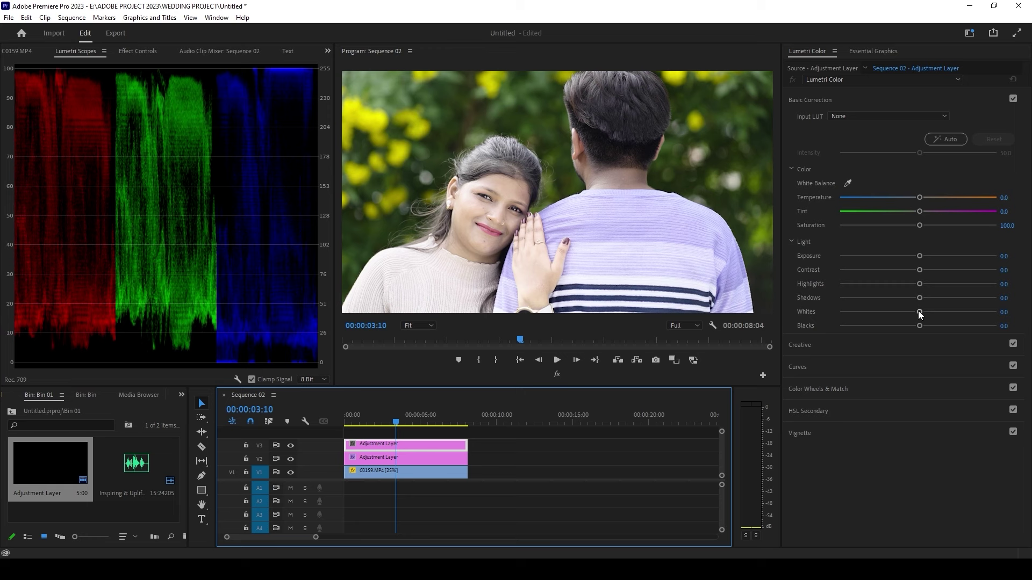
- Set Whites -18.8, Contrast 30.4, Highlights -14 and Shadows -20.8
left_click_drag(920, 312, 903, 312)
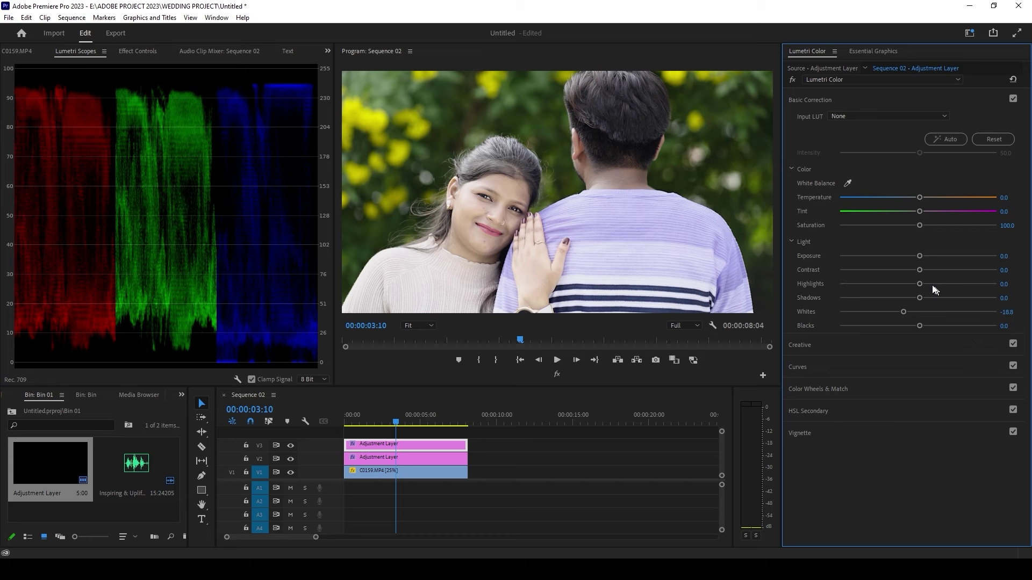
left_click_drag(919, 270, 942, 269)
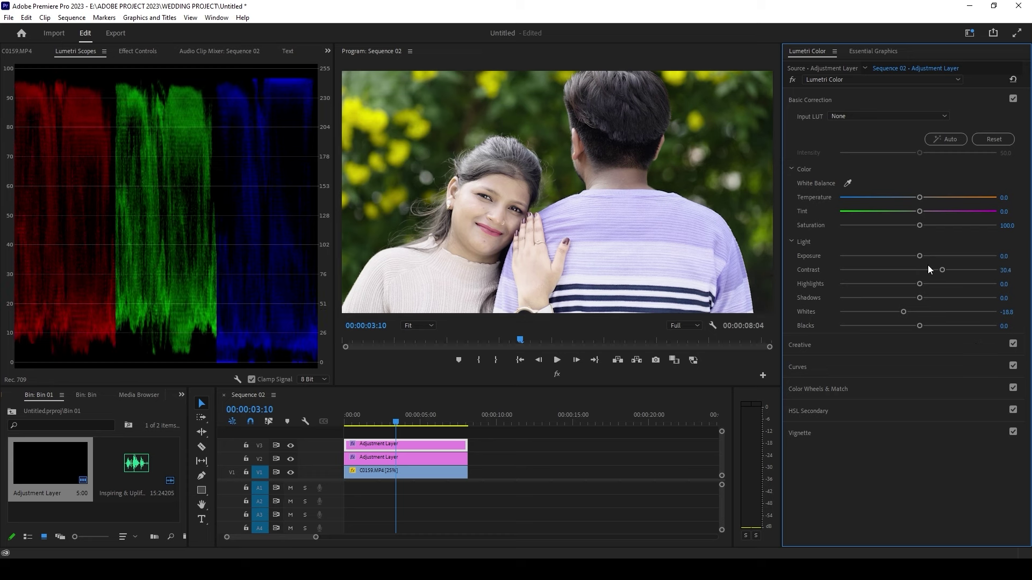
left_click_drag(920, 284, 908, 285)
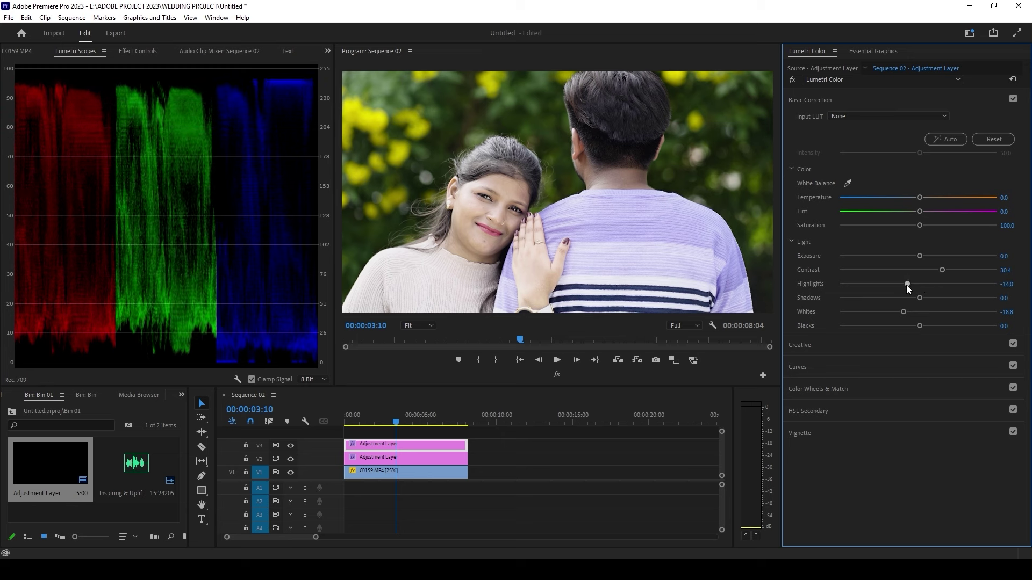
left_click_drag(919, 297, 901, 298)
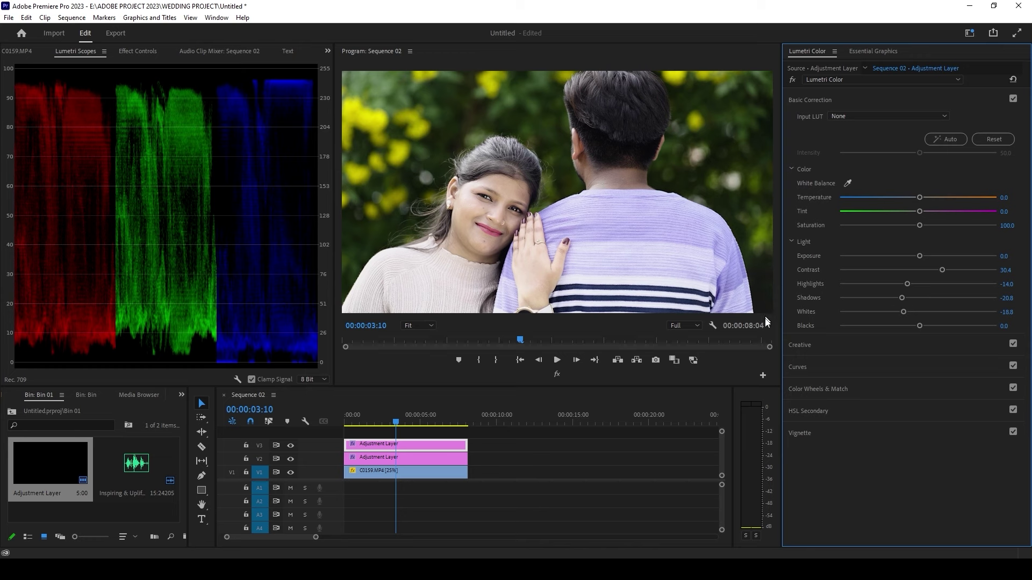
- Compare the grade on and off at 00:00:02:24, then deselect the timeline clips
left_click(793, 78)
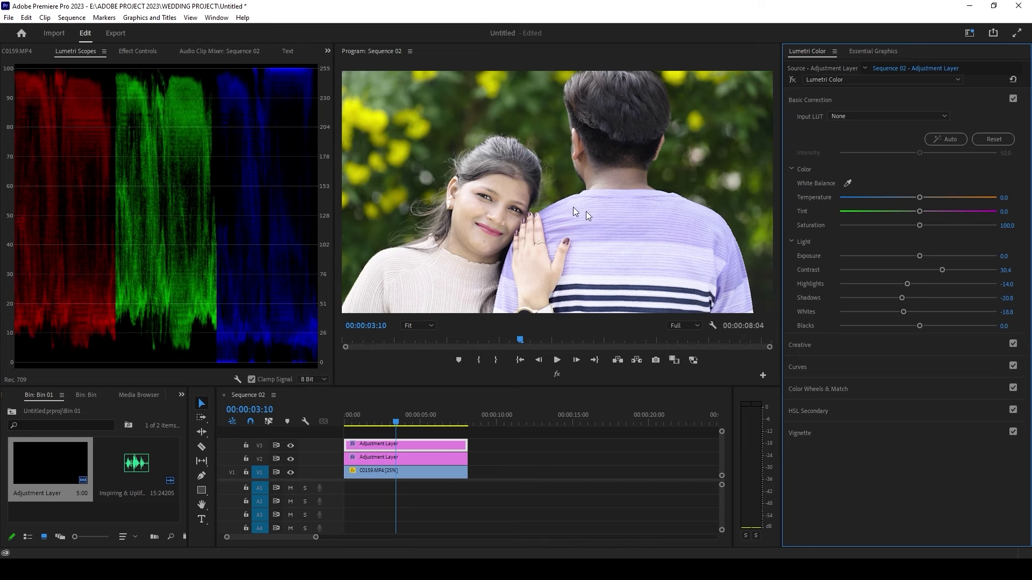
left_click(791, 79)
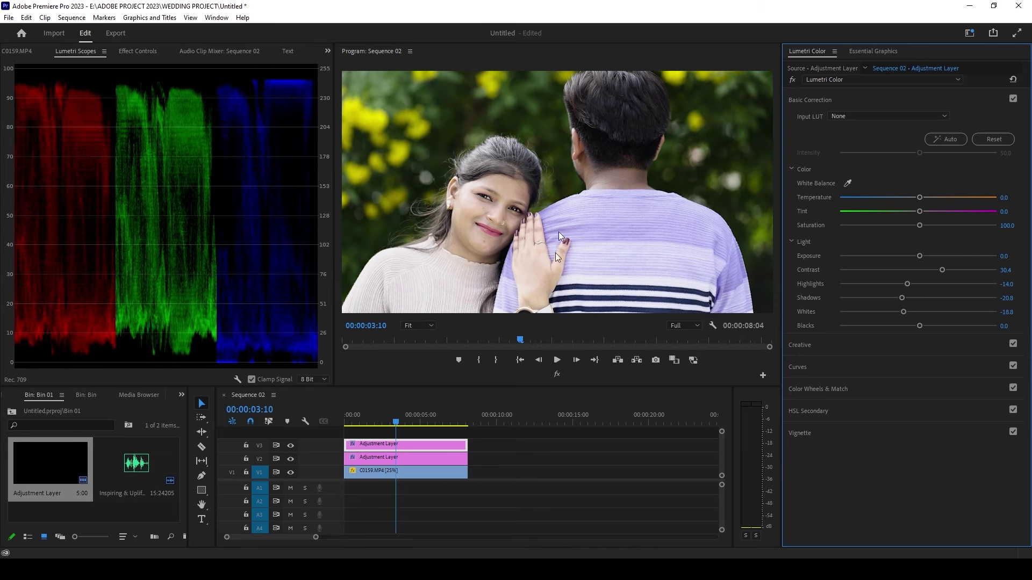
left_click(389, 419)
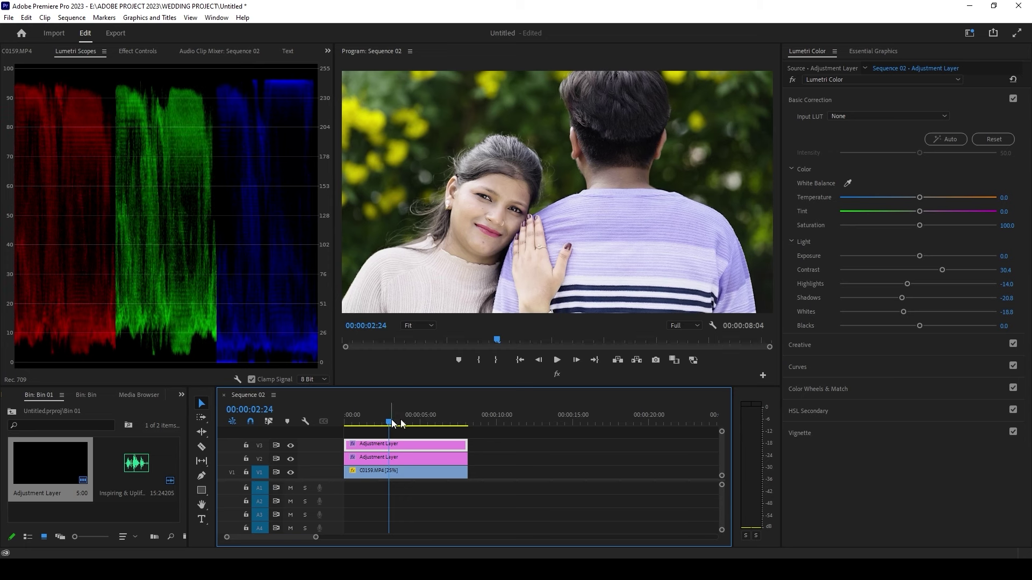
left_click(792, 79)
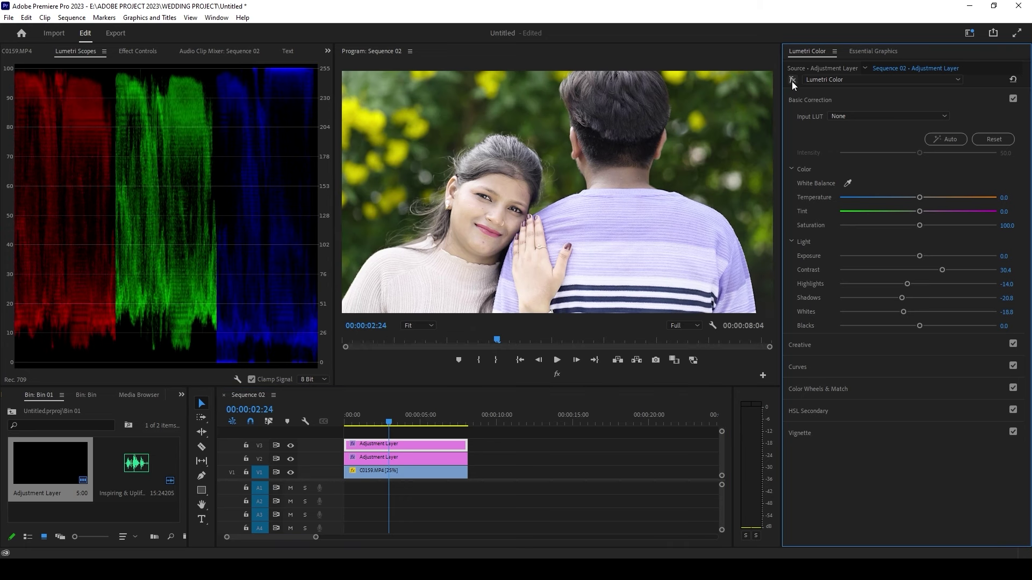
left_click(792, 81)
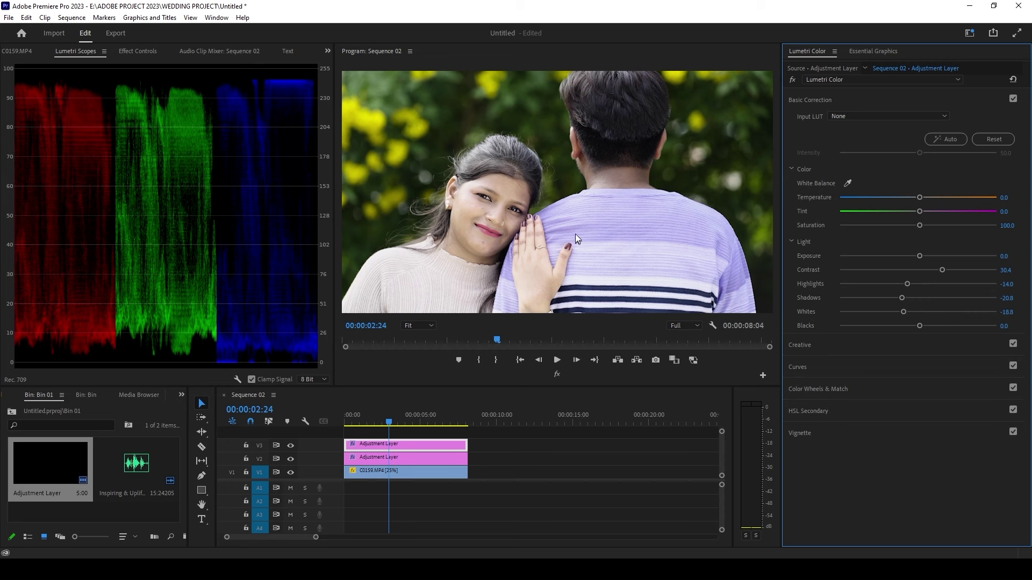
left_click(514, 501)
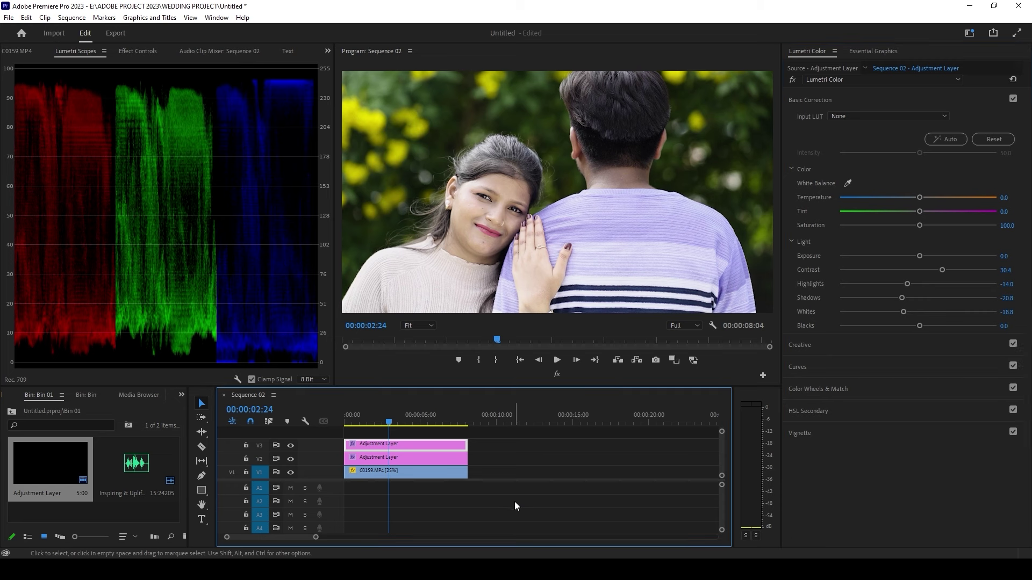
left_click(20, 480)
- Add a third adjustment layer on V4 and expand its Lumetri Curves
mouse_move(20, 480)
left_mouse_down()
mouse_move(388, 432)
mouse_move(467, 433)
left_mouse_up()
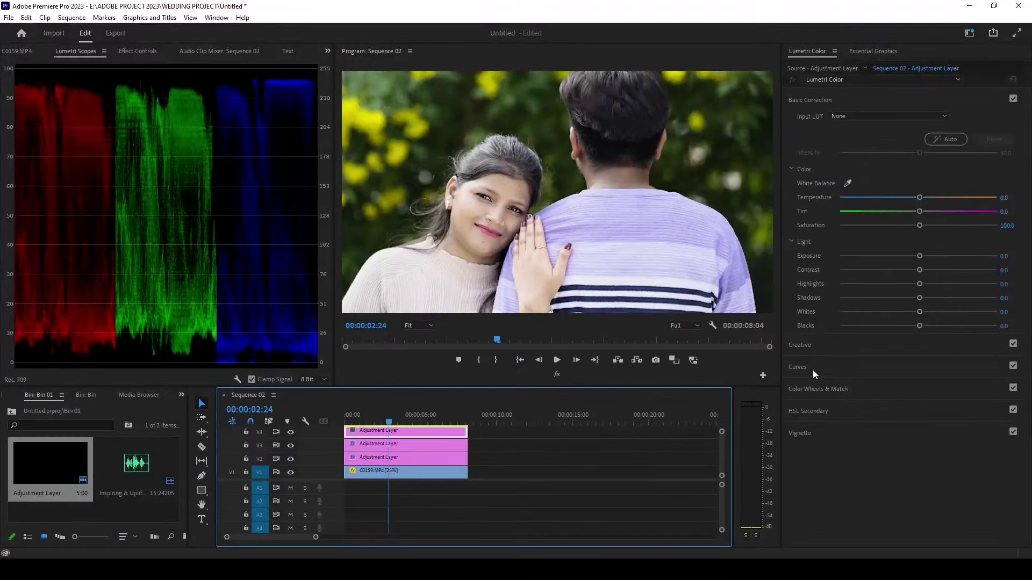
left_click(813, 371)
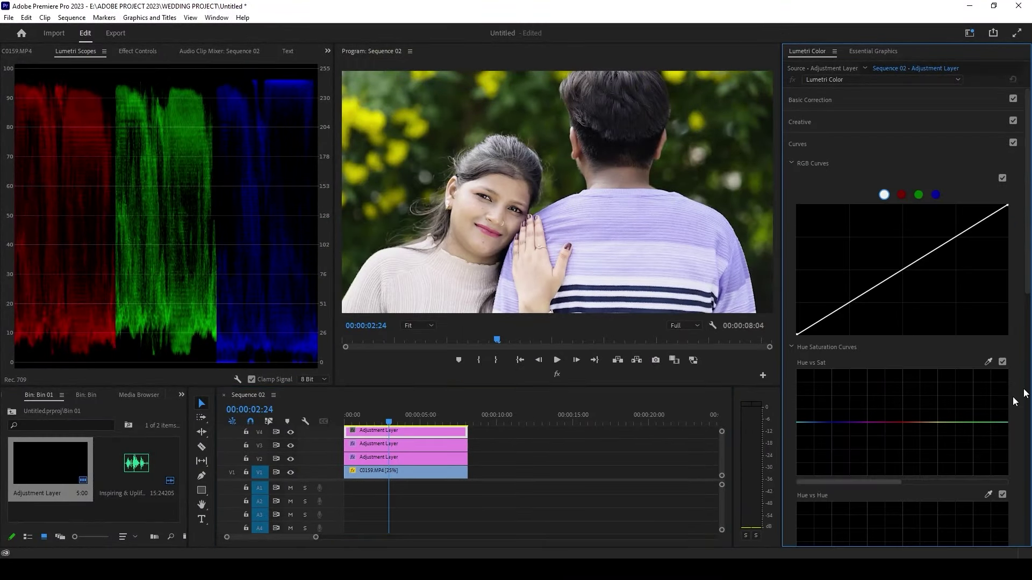
scroll(1024, 395, "down", 3)
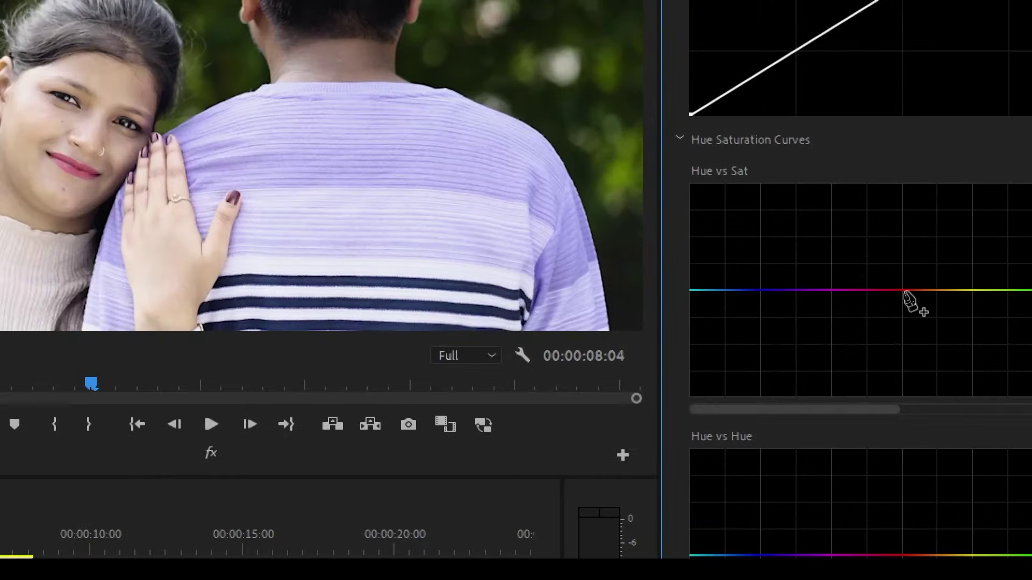
- Lower the Hue vs Sat curve overall while raising a peak over the red-orange skin tones
left_click(902, 292)
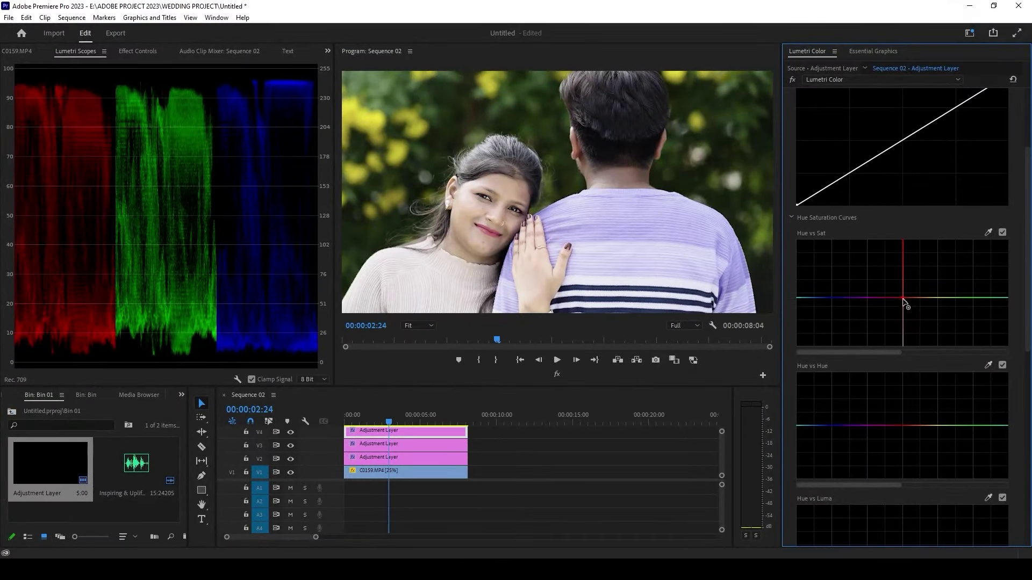
left_click_drag(903, 298, 903, 334)
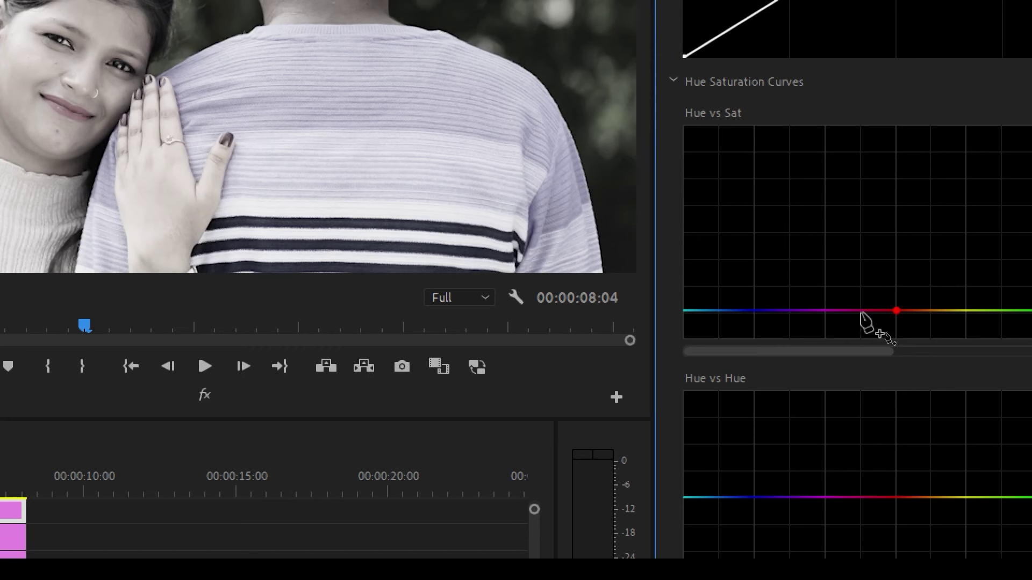
left_click(860, 310)
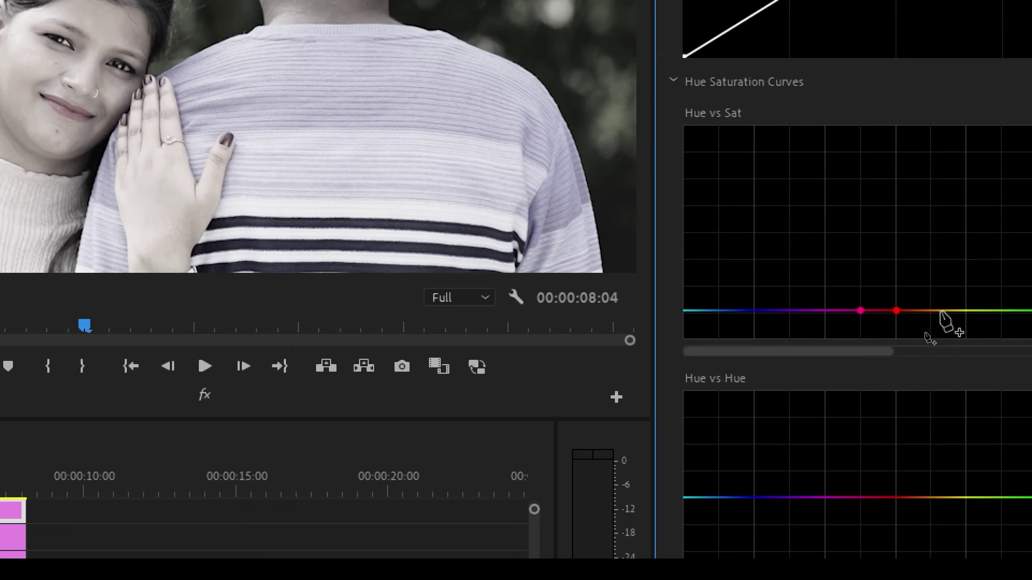
left_click(965, 310)
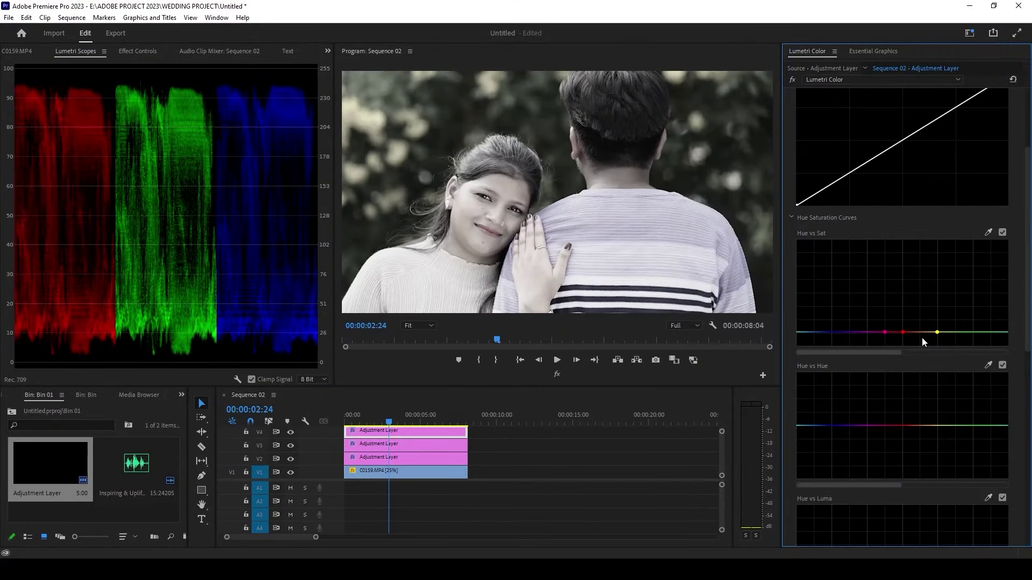
left_click_drag(903, 332, 906, 280)
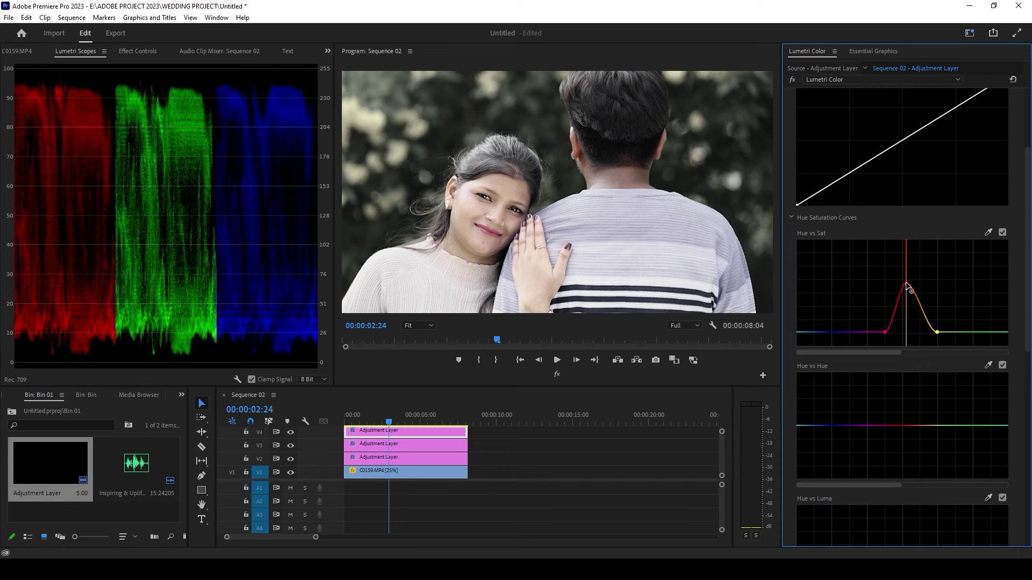
mouse_move(931, 317)
left_mouse_down()
mouse_move(930, 286)
mouse_move(891, 297)
mouse_move(925, 296)
mouse_move(906, 285)
left_mouse_up()
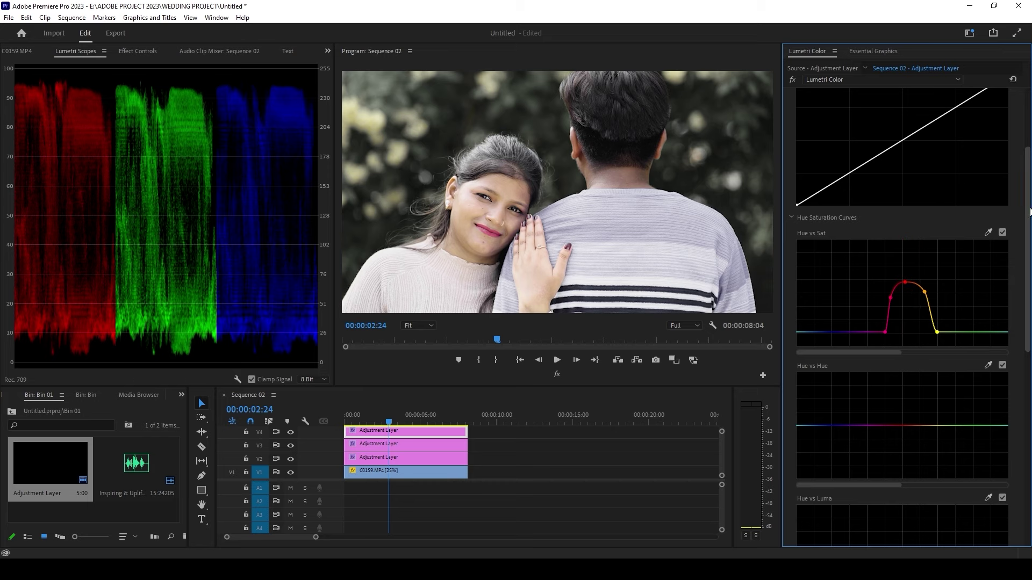
left_click_drag(1028, 206, 1028, 241)
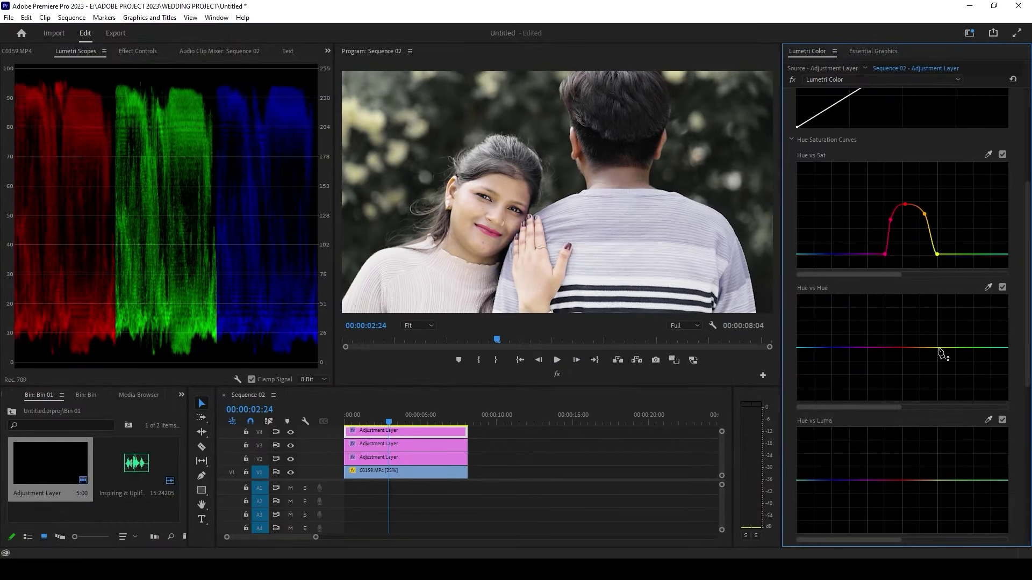
- Anchor the Hue vs Hue curve and lift a bump over the yellow-green hues
left_click(938, 348)
left_click(991, 348)
left_click_drag(961, 348, 963, 337)
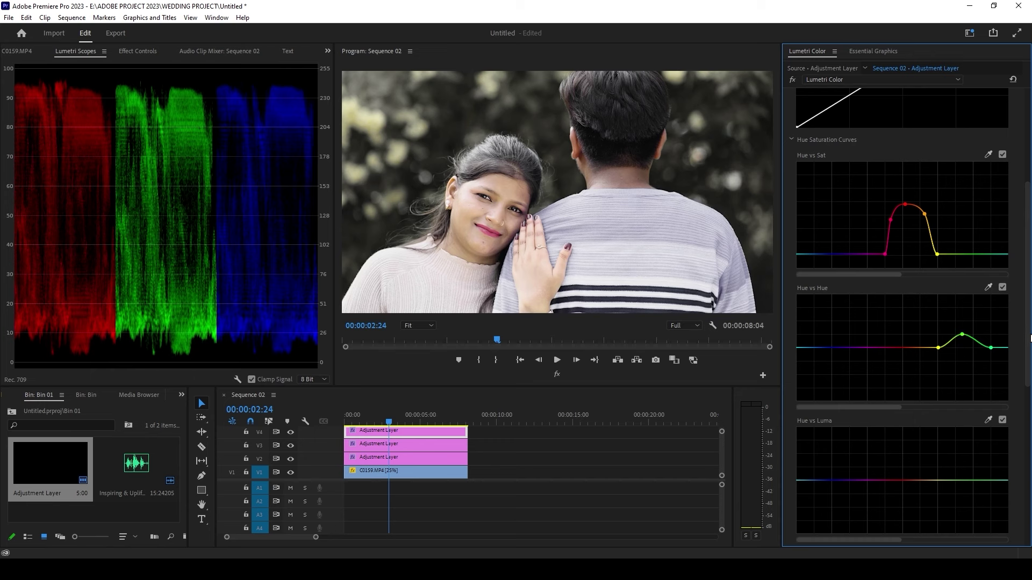
scroll(1030, 338, "down", 5)
scroll(949, 280, "up", 8)
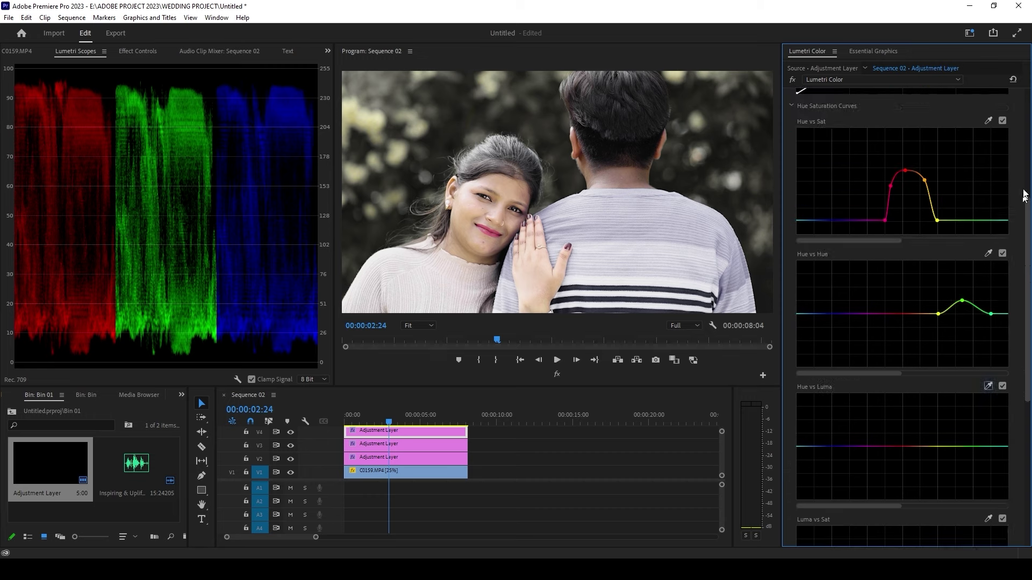
left_click(825, 145)
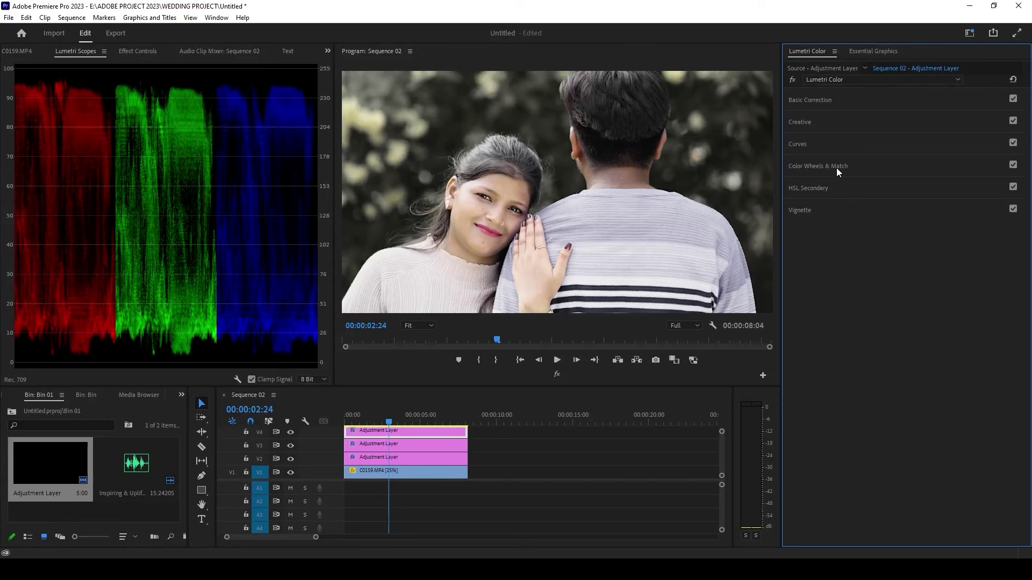
- Slightly tint shadows, midtones and highlights in Color Wheels & Match, then compare before and after
left_click(836, 167)
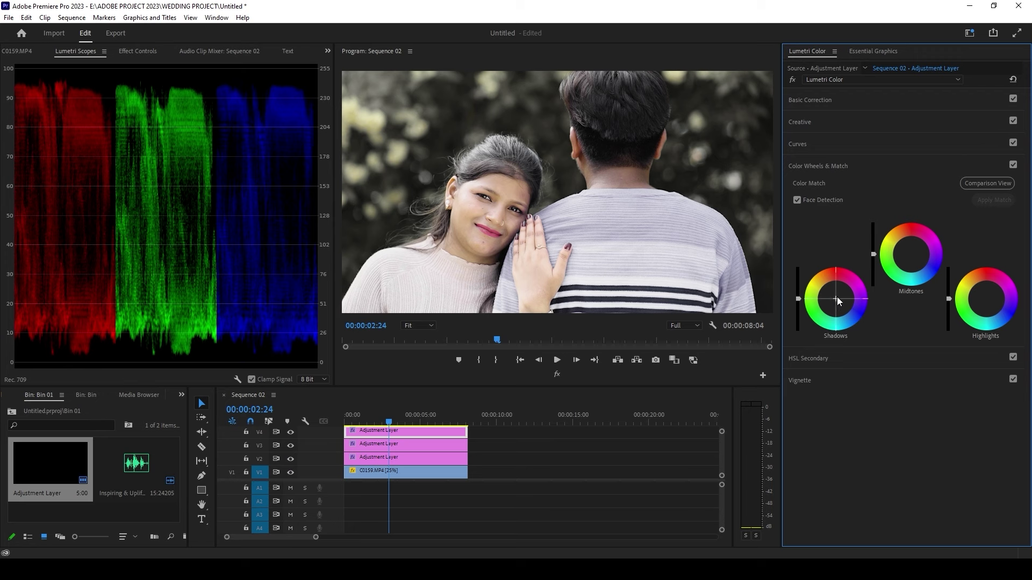
left_click_drag(834, 298, 832, 302)
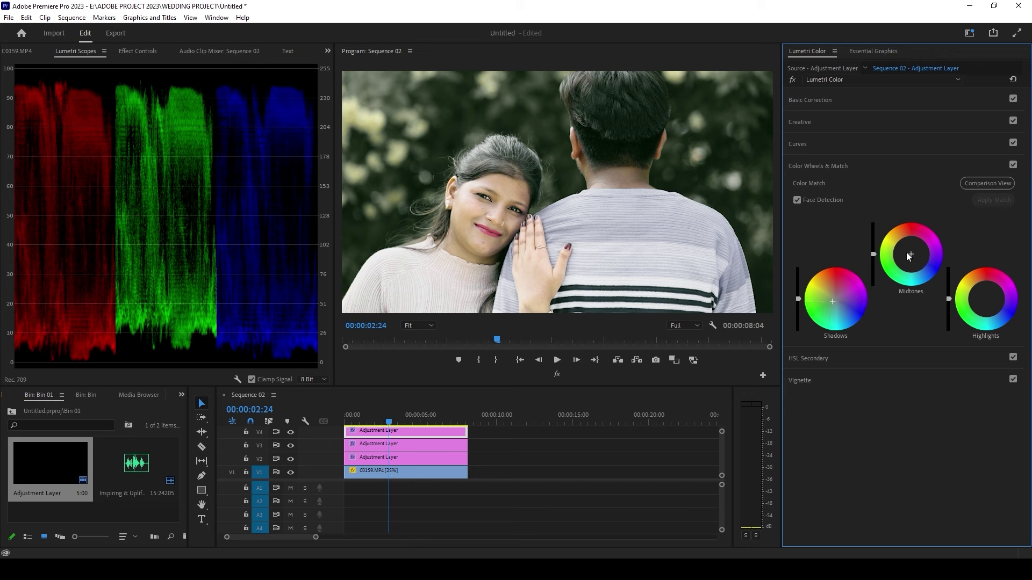
left_click_drag(910, 253, 910, 252)
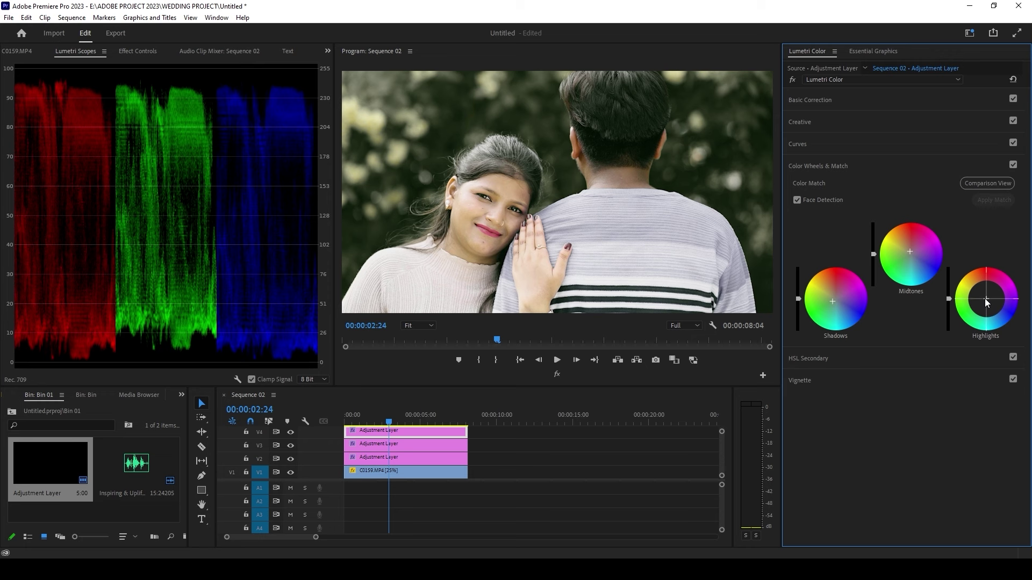
left_click_drag(985, 299, 984, 298)
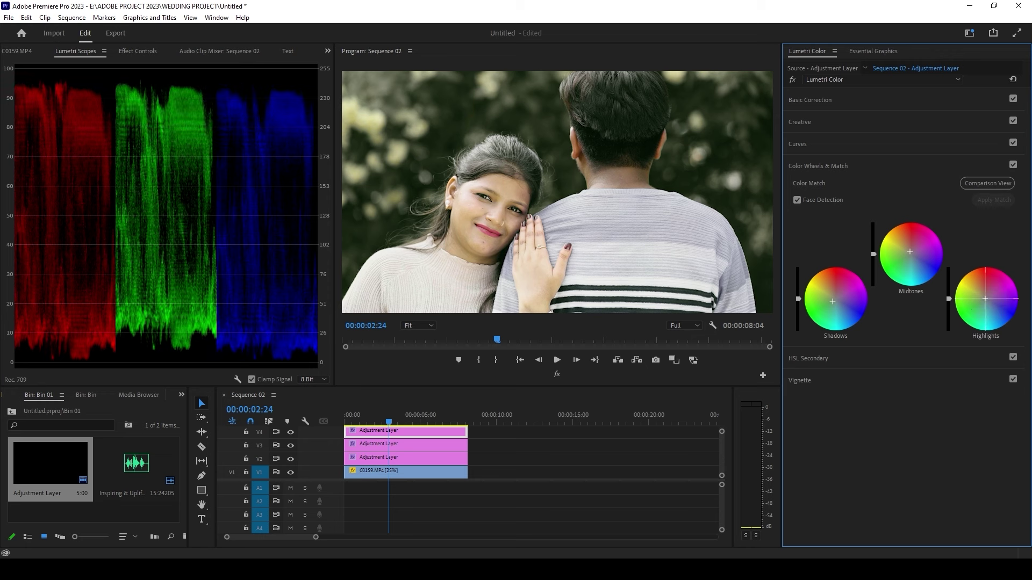
left_click_drag(985, 299, 984, 298)
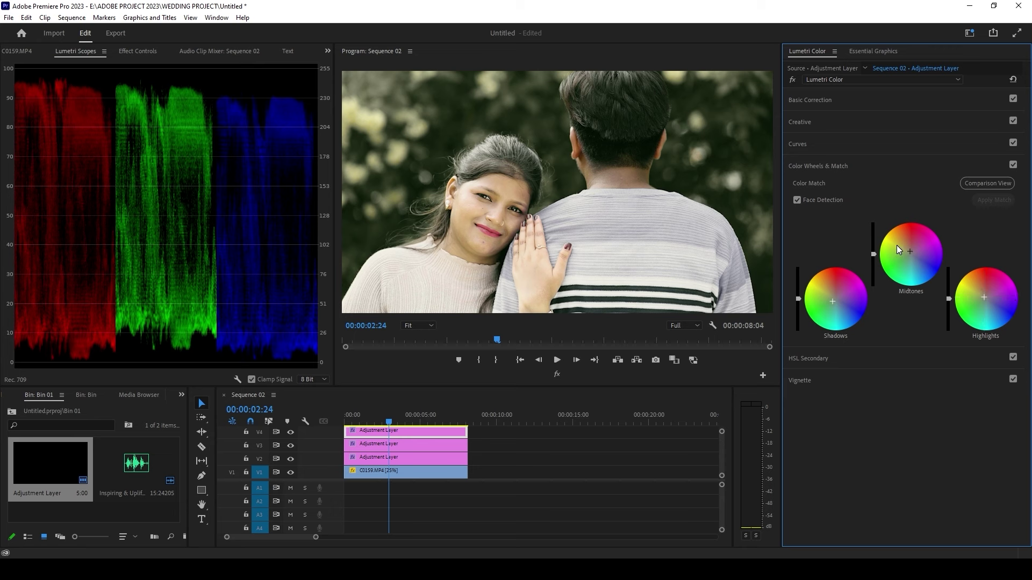
left_click(792, 79)
left_click(790, 79)
- After a full-screen check, raise the RGB curve's midpoint and nudge its black point right
key("ctrl+grave")
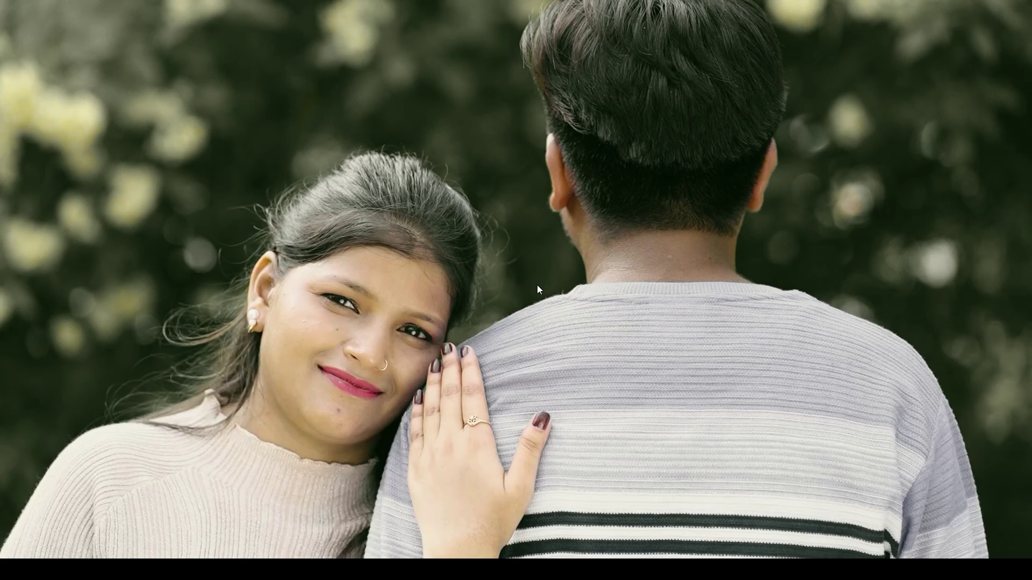
key("ctrl+grave")
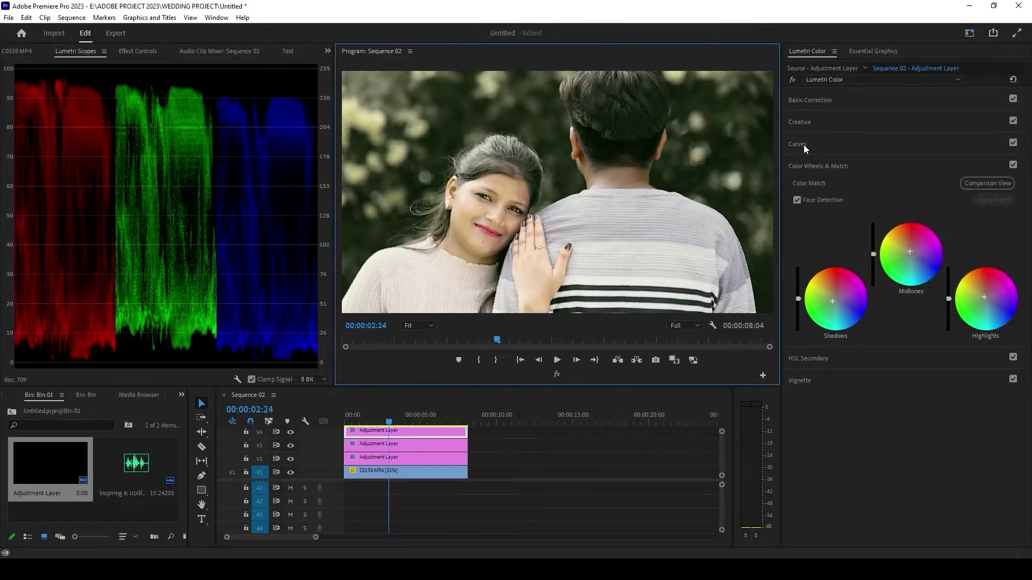
left_click(803, 144)
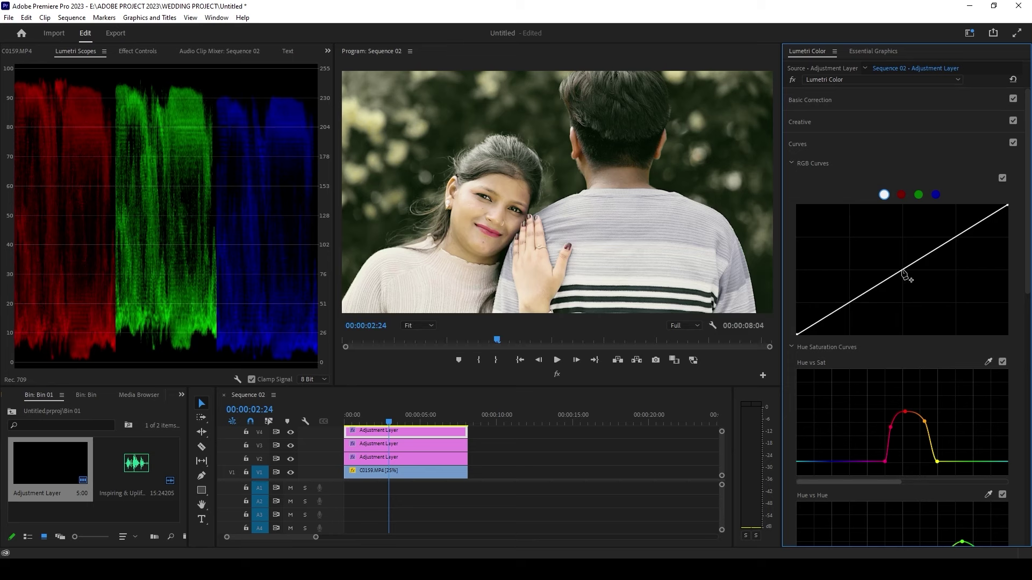
left_click_drag(902, 272, 901, 267)
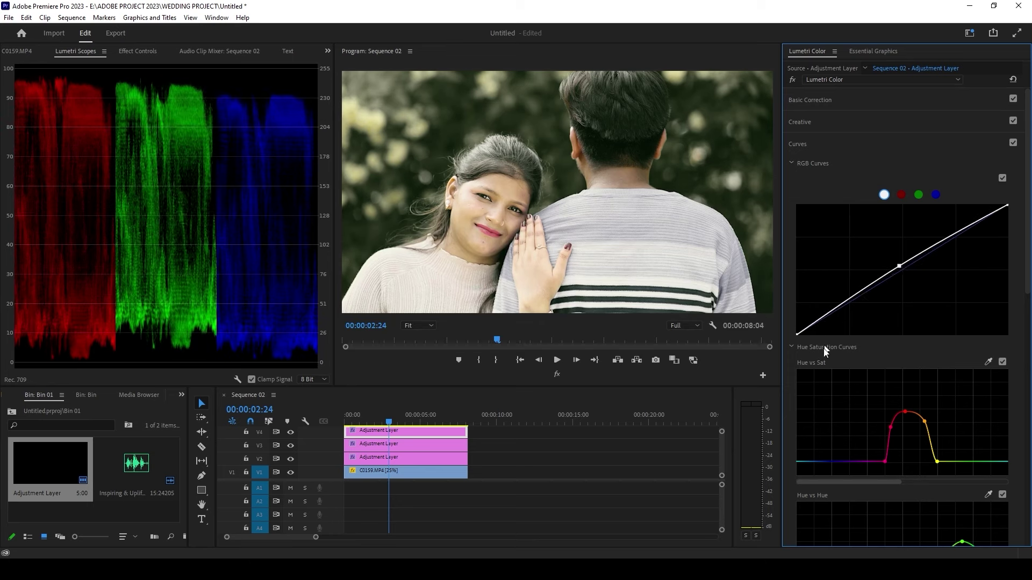
left_click_drag(799, 338, 804, 341)
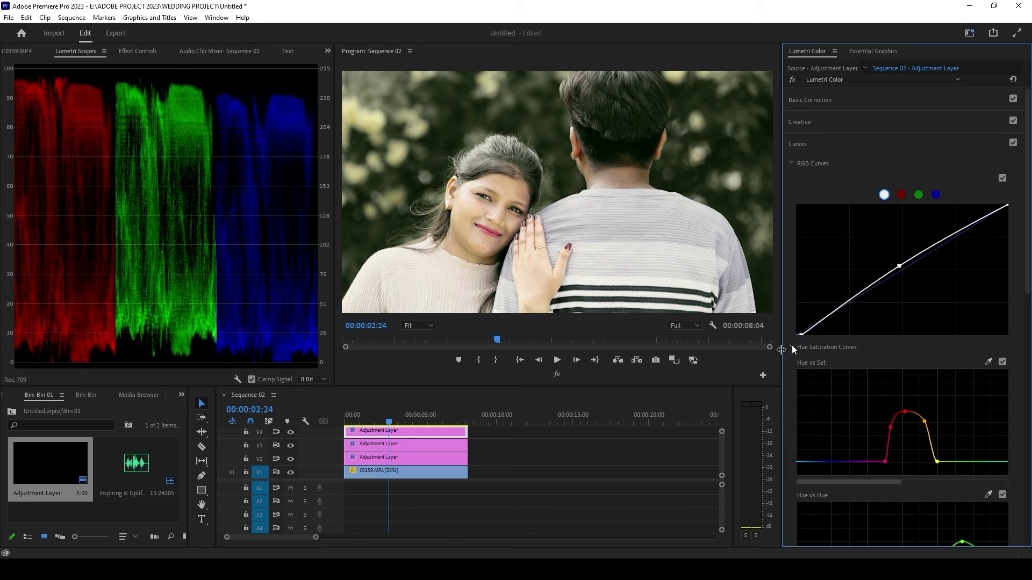
left_click(375, 418)
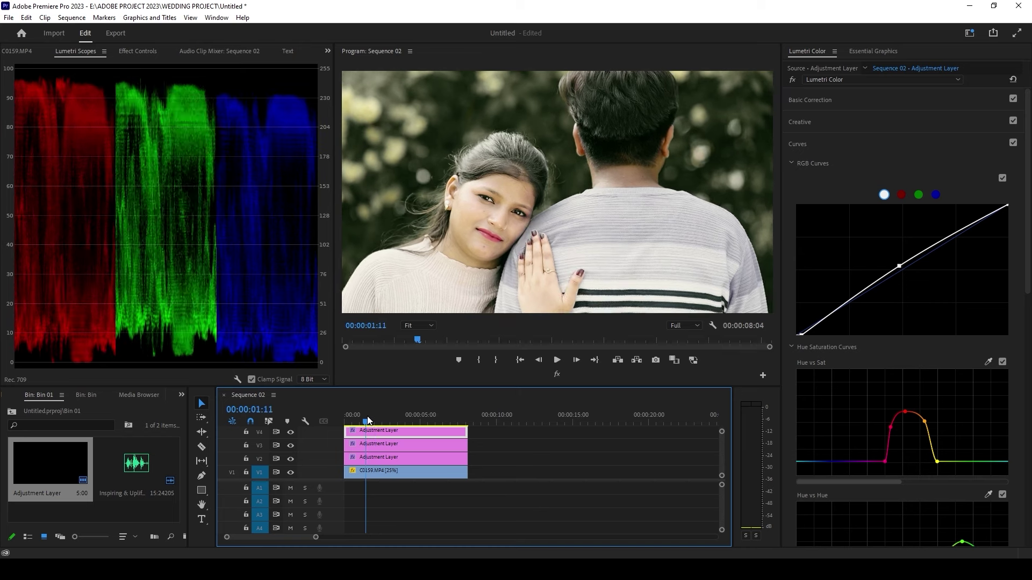
left_click(366, 420)
key("grave")
key("grave")
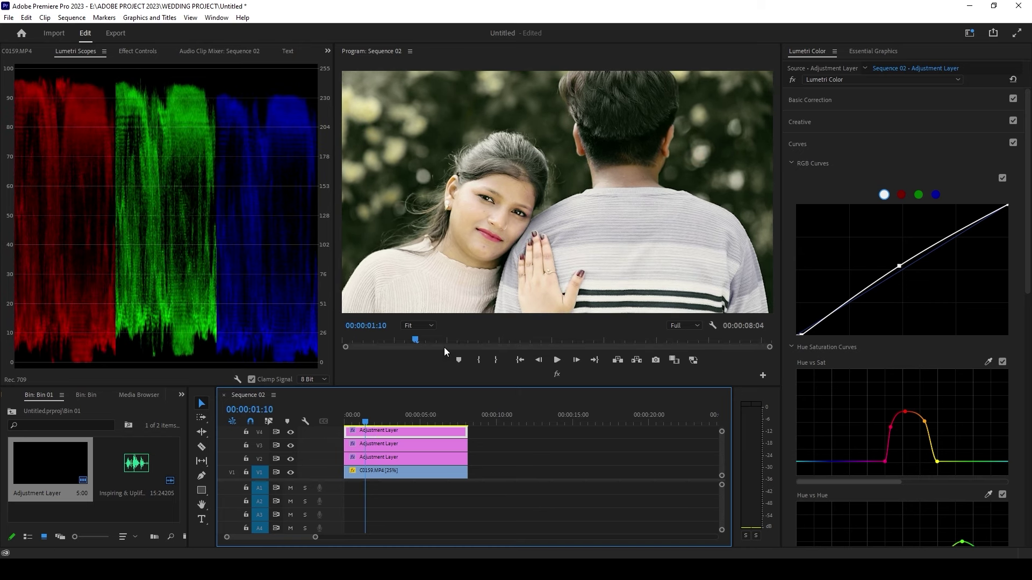
left_click(473, 275)
key("grave")
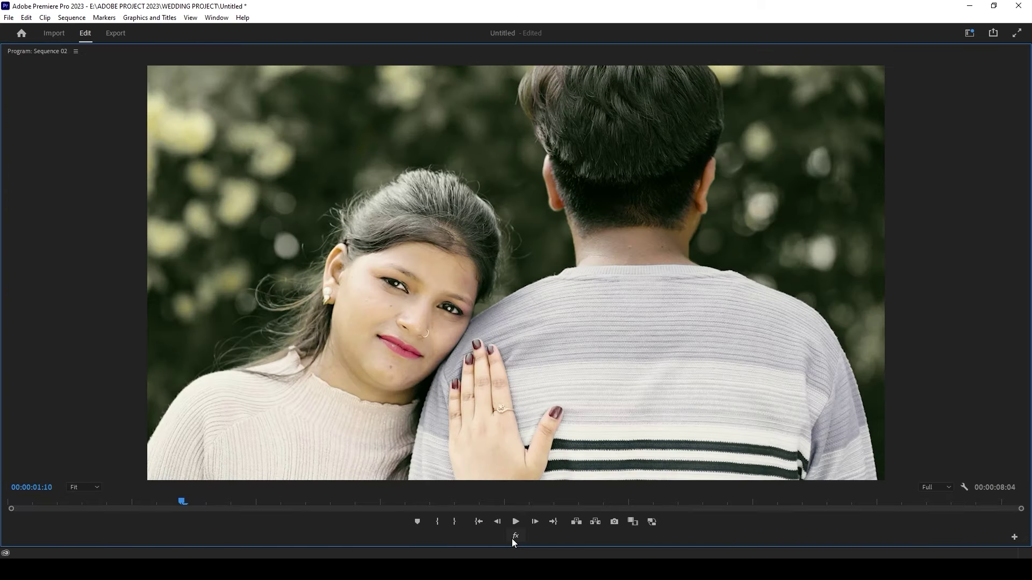
left_click(514, 537)
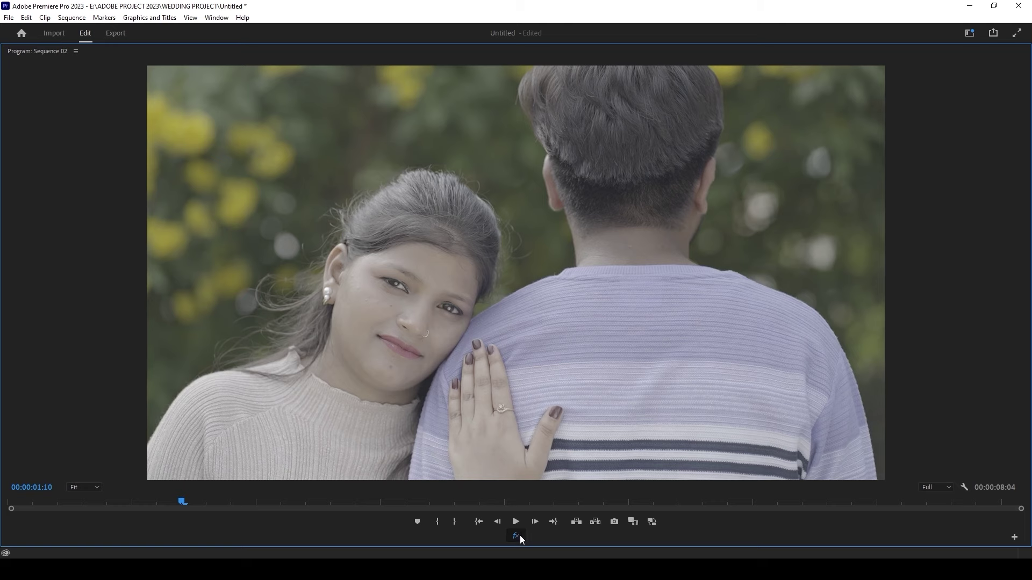
left_click(520, 535)
key("grave")
left_click_drag(362, 427, 384, 418)
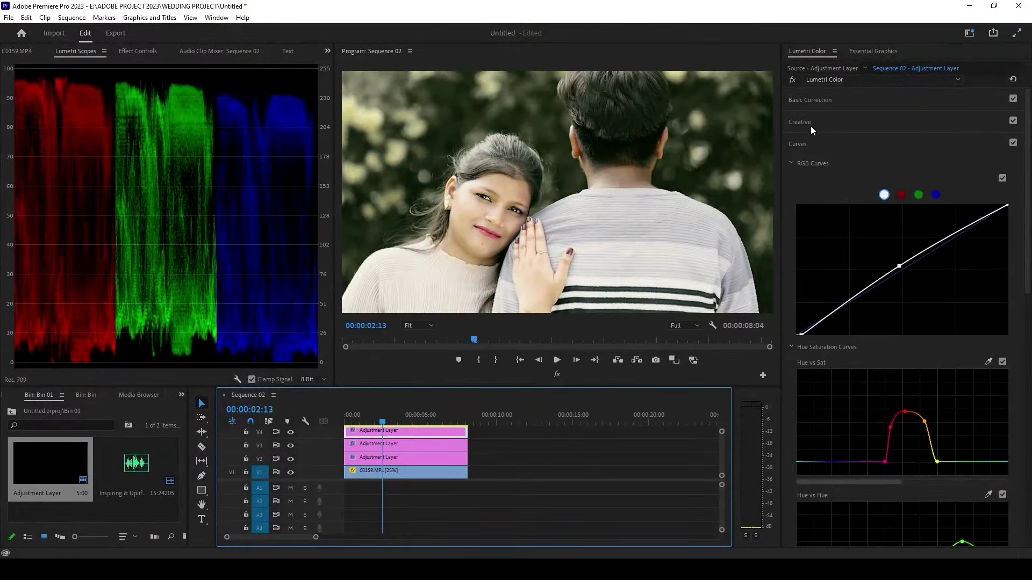
- In Lumetri Creative, raise Vibrance to 40.6 and settle Saturation at 105 after first trying 110
left_click(810, 126)
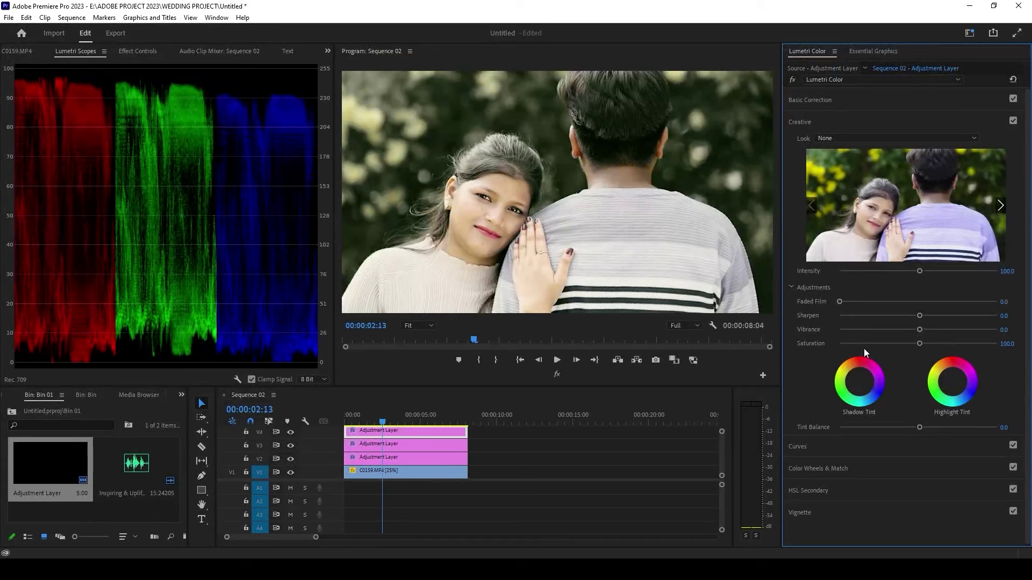
left_click_drag(919, 330, 950, 330)
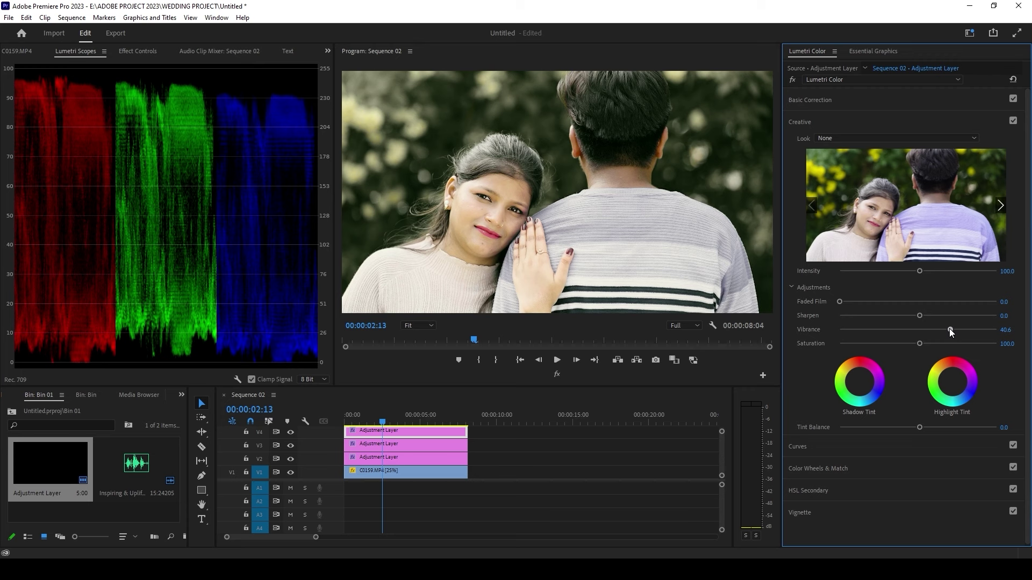
left_click(1007, 344)
type("110")
key("Return")
left_click(1010, 343)
type("105")
key("Return")
left_click(804, 124)
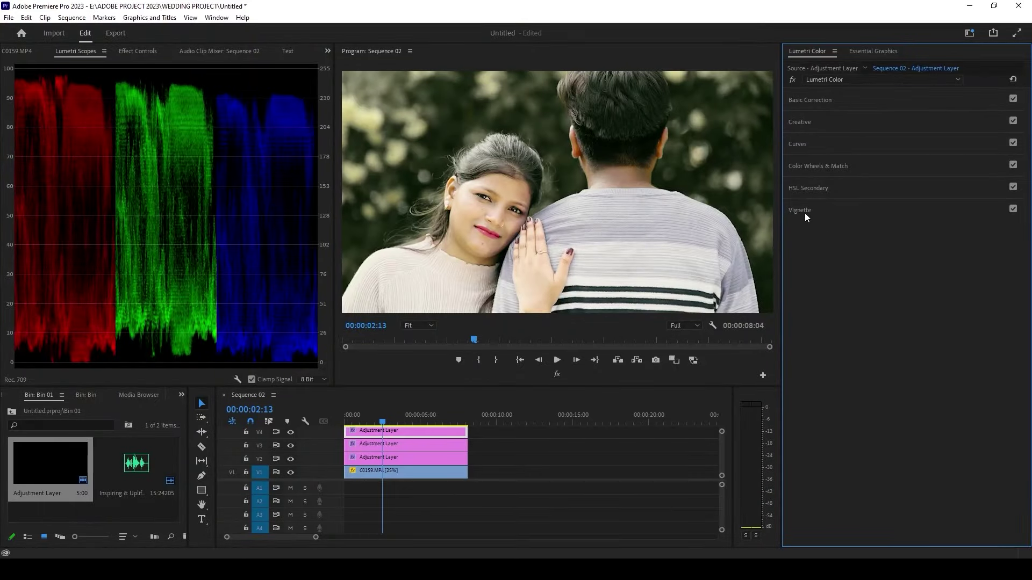
- Add a vignette with Amount -0.6, Midpoint 43.3 and Feather 73.4
left_click(806, 213)
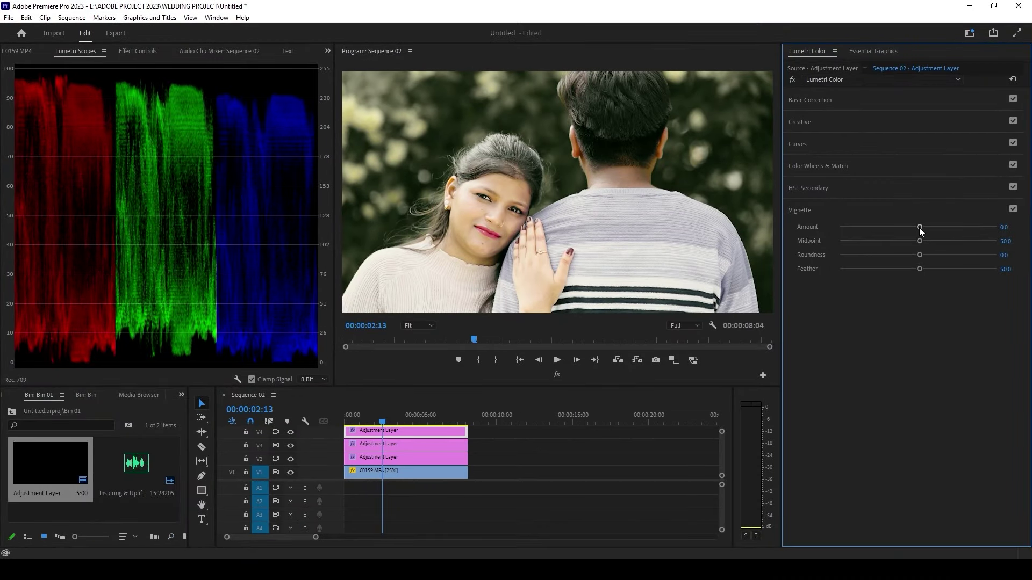
left_click_drag(919, 227, 904, 227)
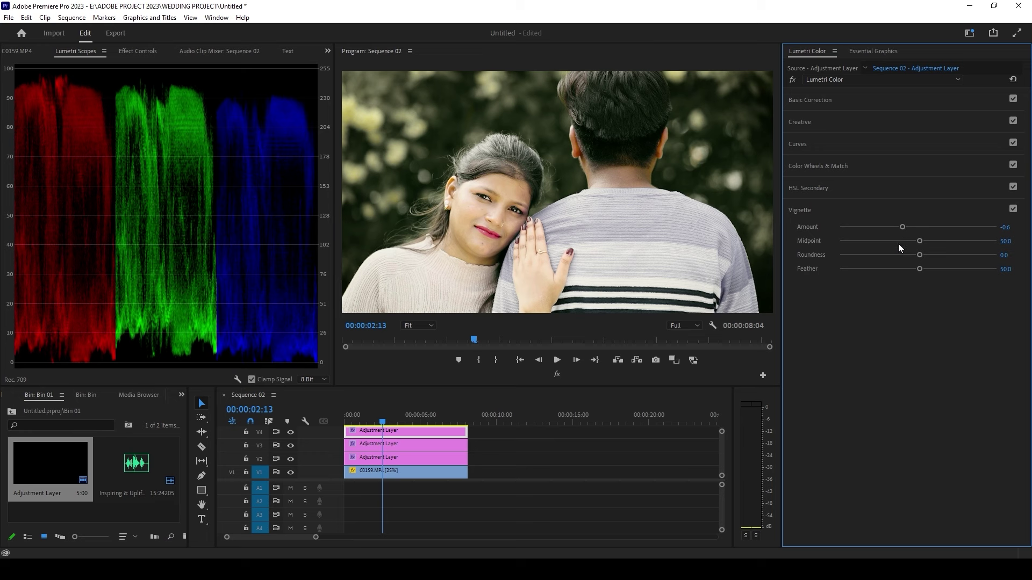
left_click_drag(920, 241, 906, 241)
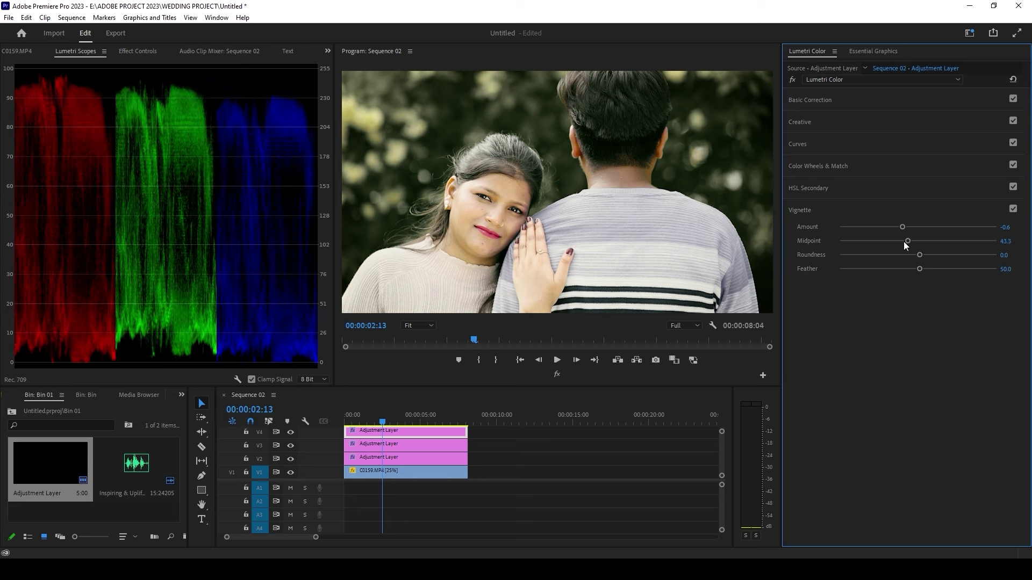
left_click_drag(955, 269, 954, 268)
- Move the playhead back to the start of the sequence to preview the opening frames
left_click(377, 423)
left_click(345, 421)
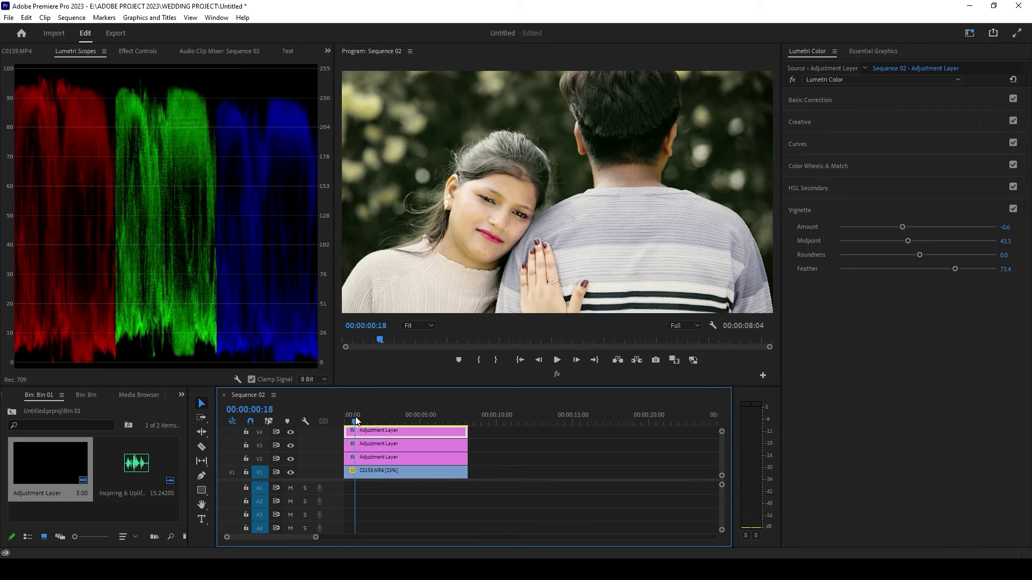
left_click_drag(347, 421, 348, 422)
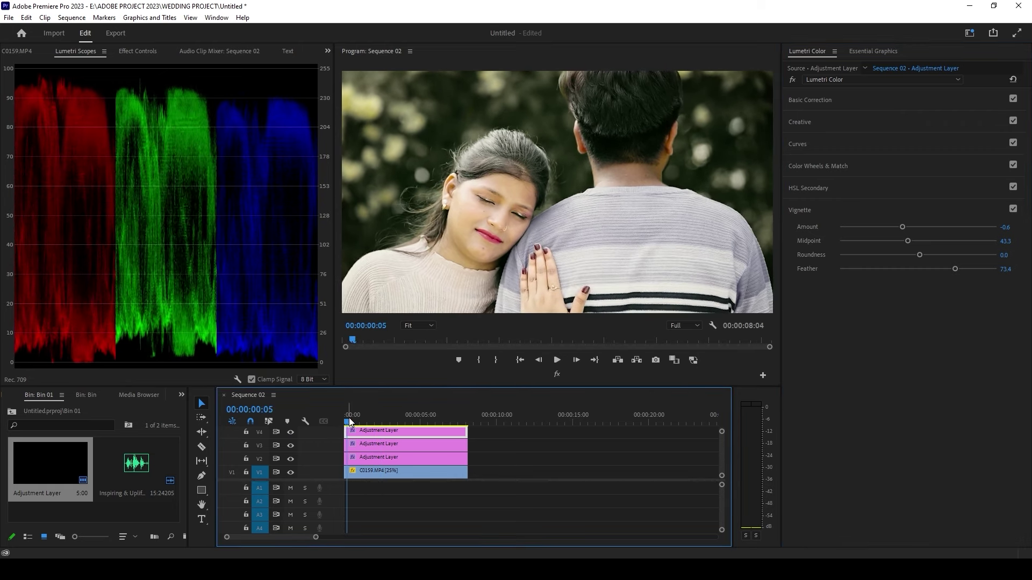
left_click_drag(349, 420, 339, 422)
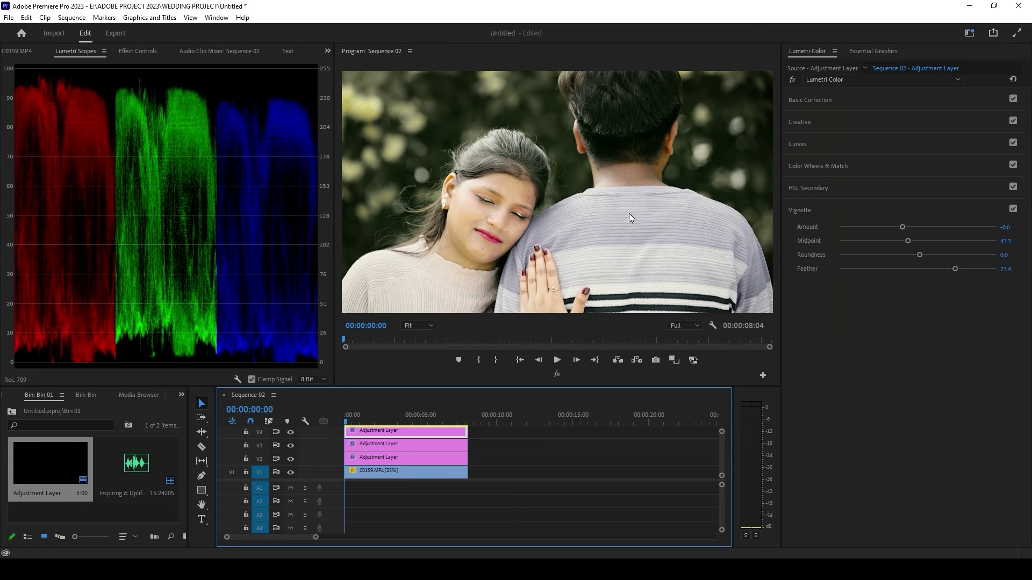
key("grave")
key("space")
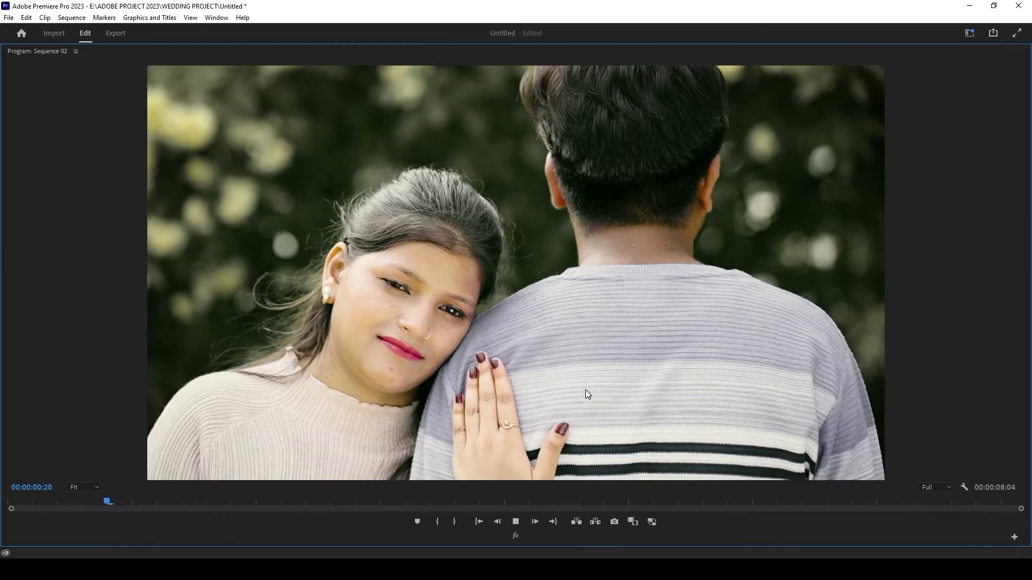
key("space")
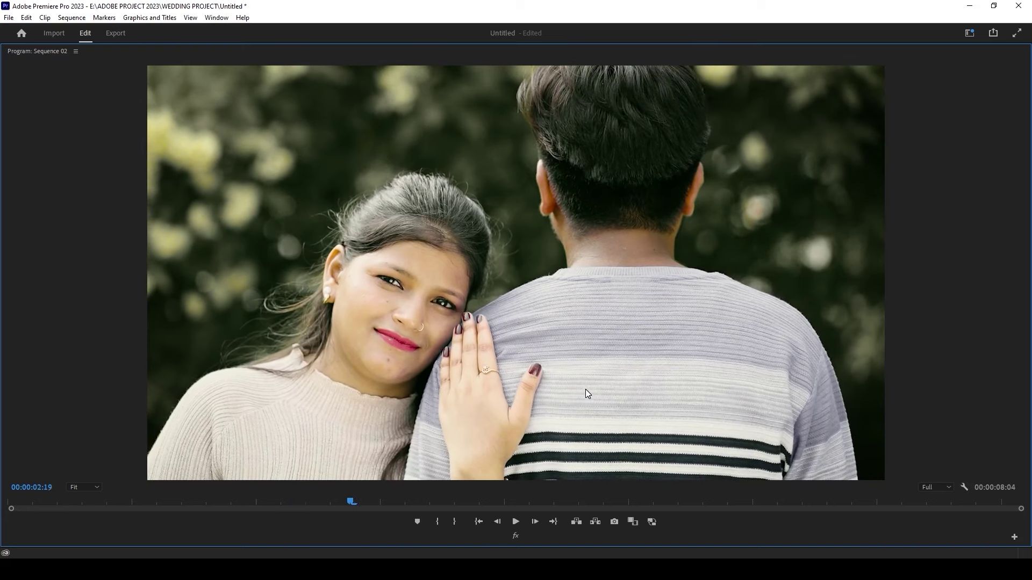
left_click(125, 503)
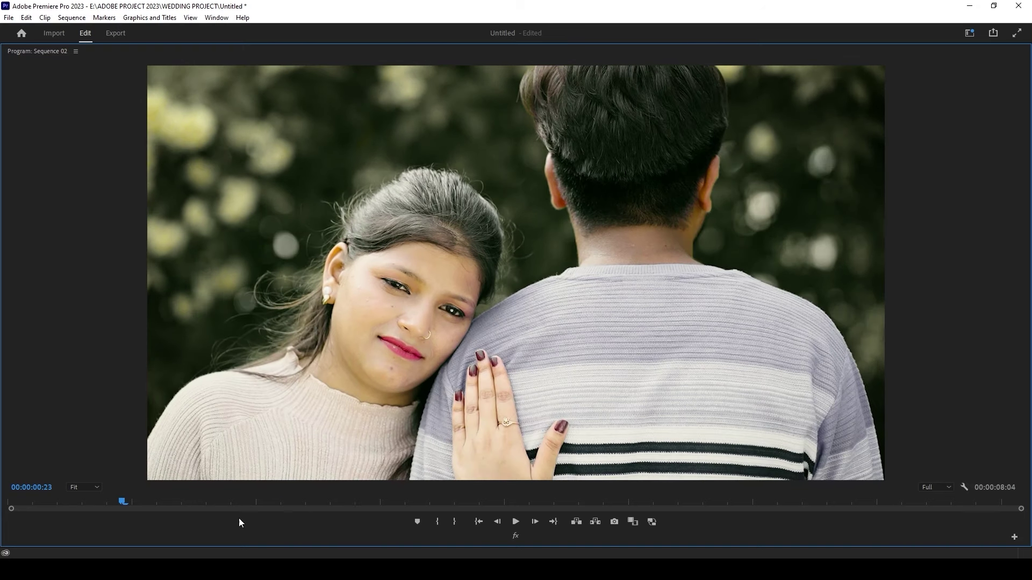
left_click(516, 536)
key("space")
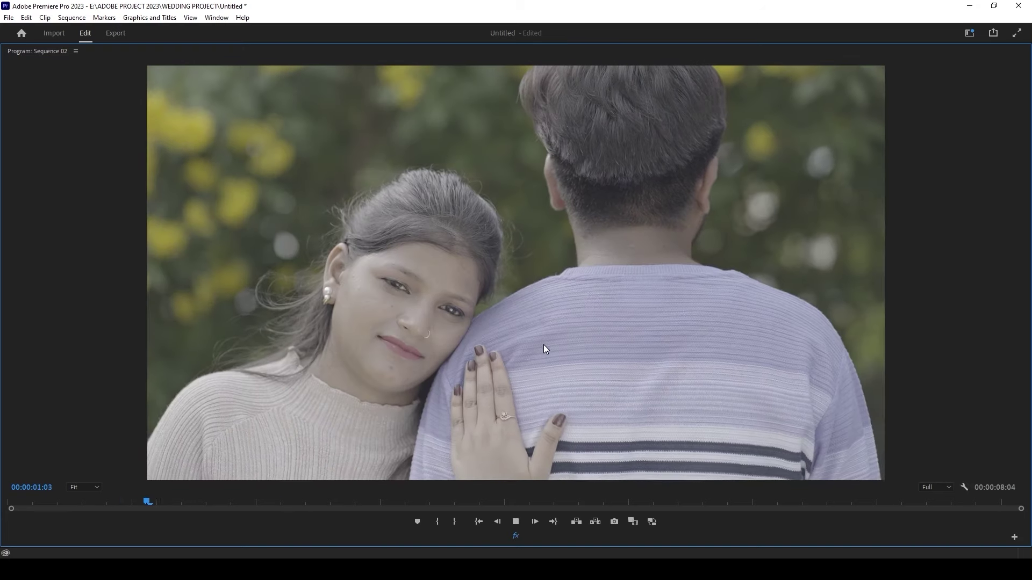
key("space")
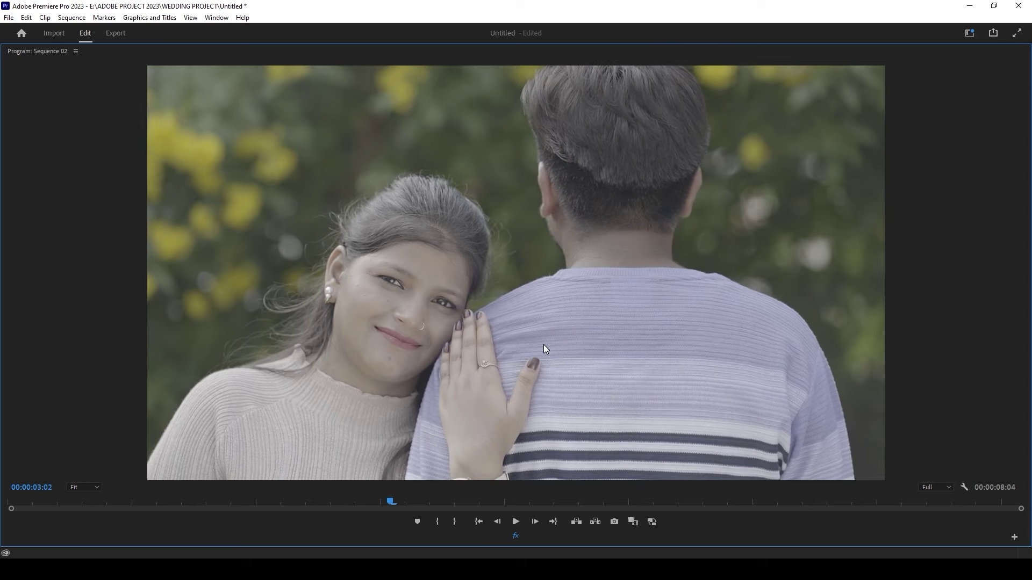
key("grave")
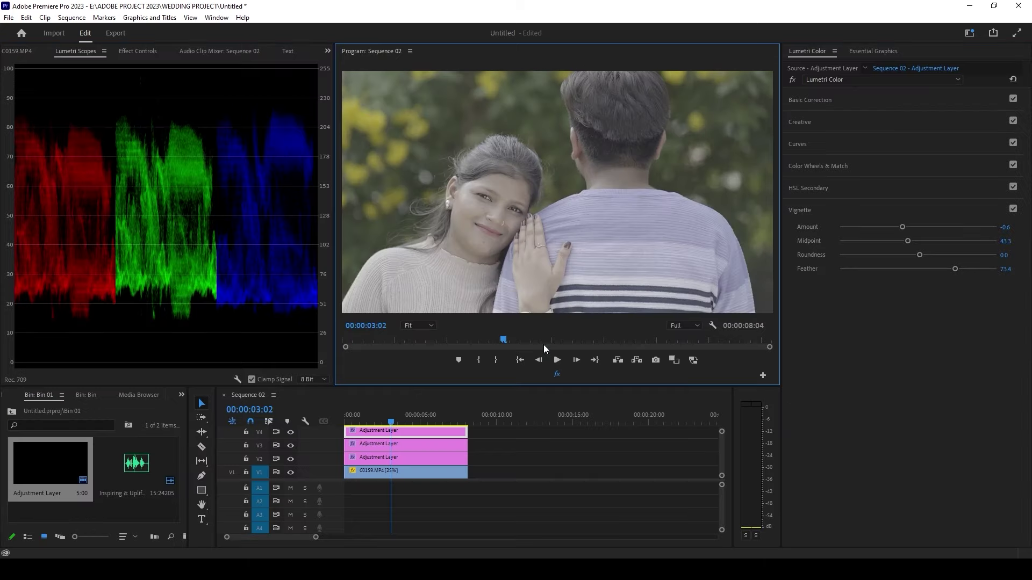
left_click(374, 423)
left_click_drag(374, 427, 363, 427)
left_click(556, 375)
key("ctrl+grave")
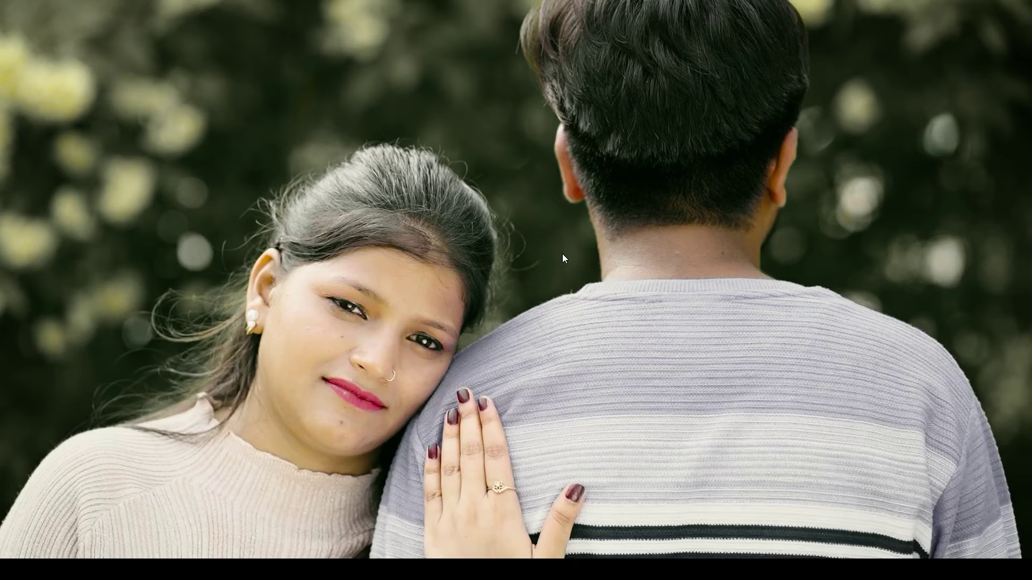
key("space")
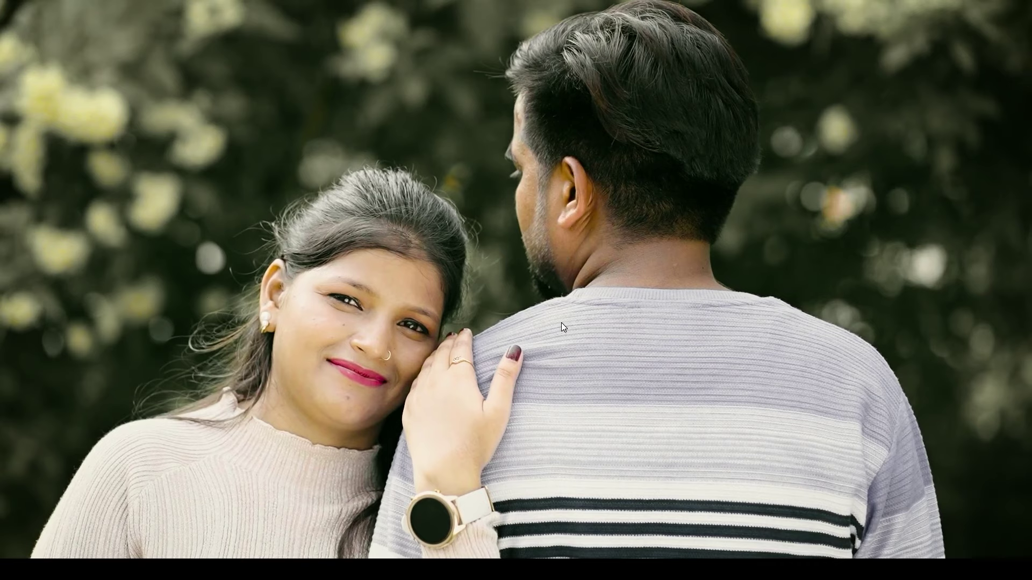
key("Escape")
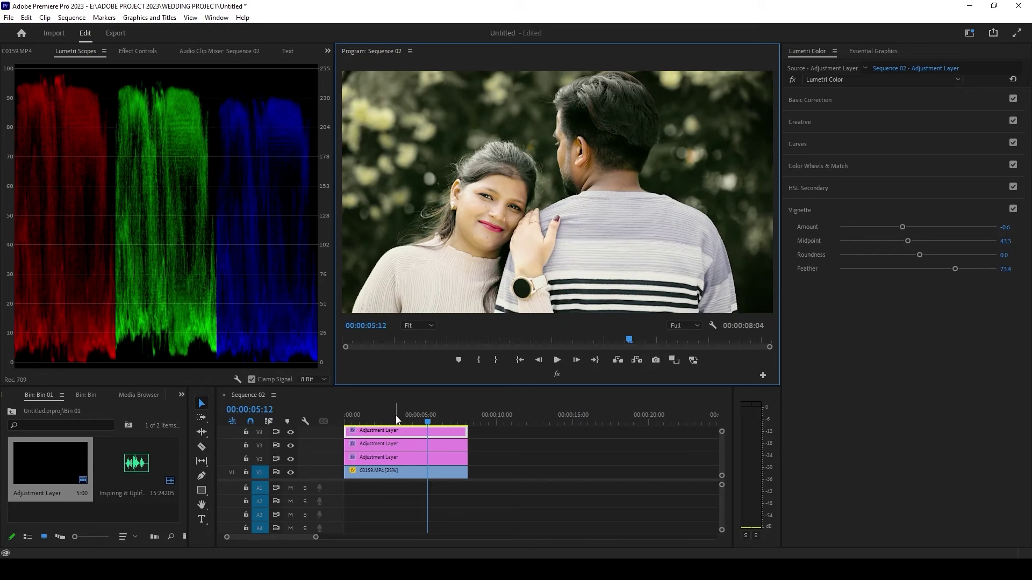
left_click(344, 424)
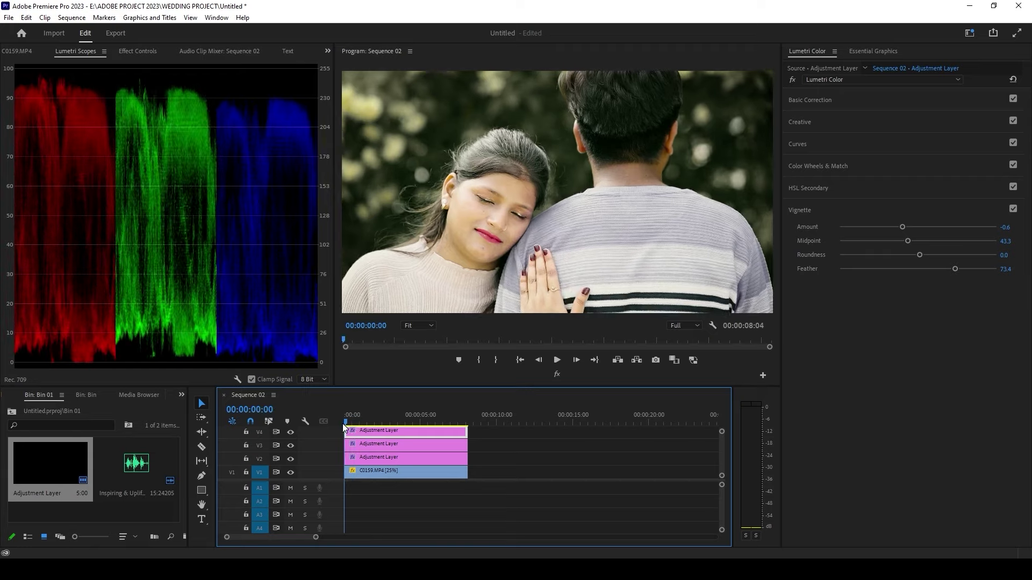
key("ctrl+grave")
key("space")
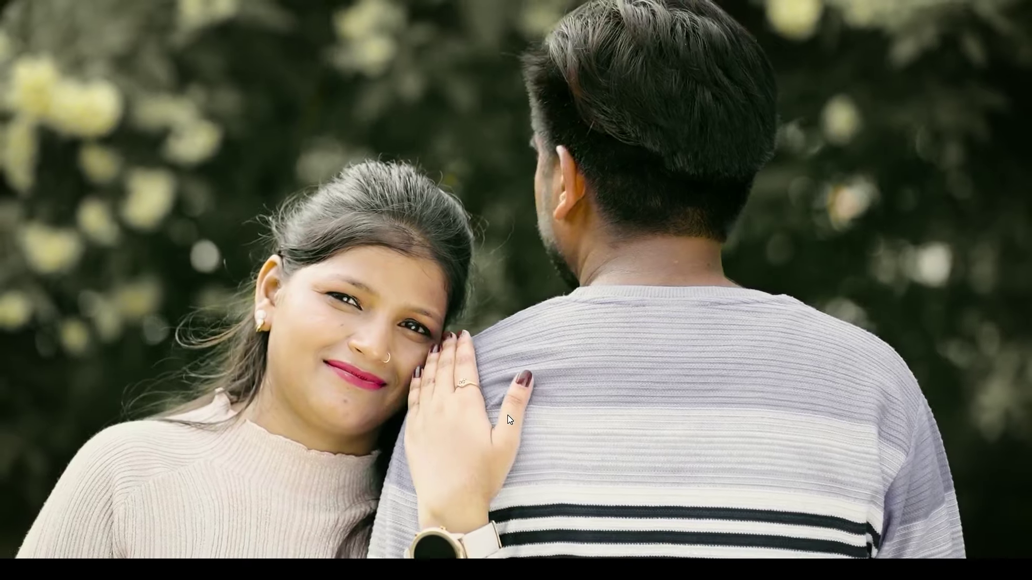
key("space")
key("ctrl+grave")
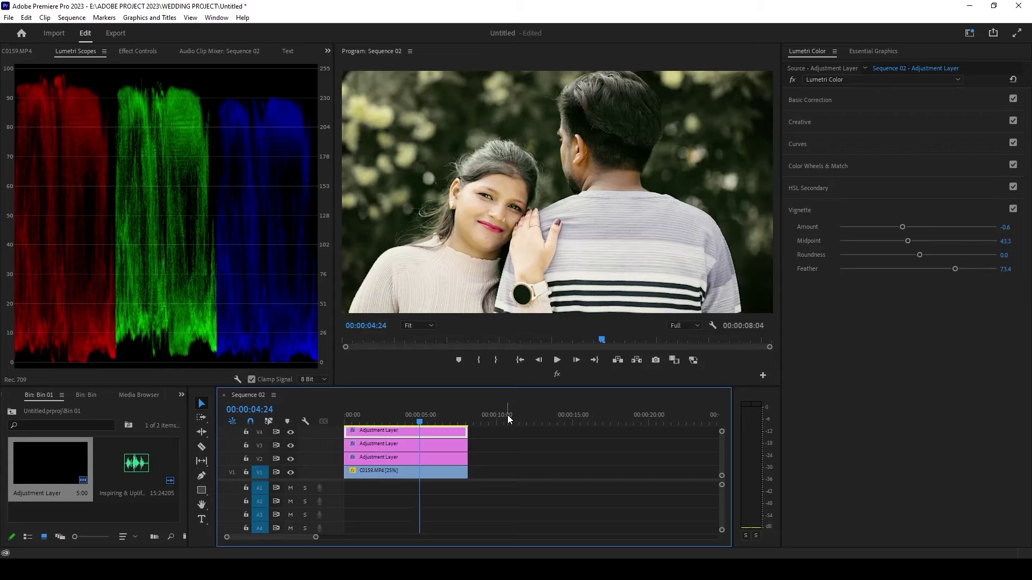